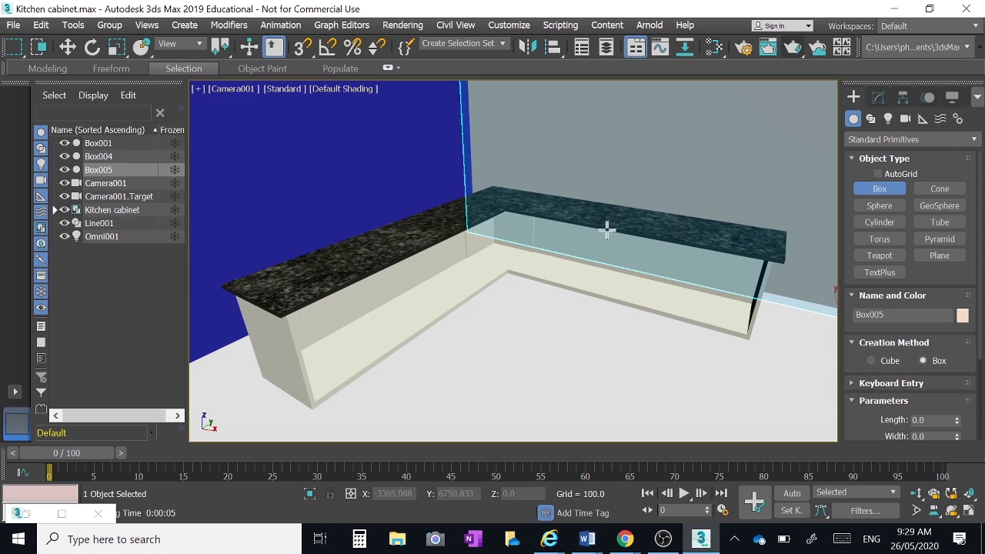
Step: Create a ChamferBox over the countertop in the Top view, about 531 long, 1429 wide and 510 high with a fillet of about 133
click(968, 512)
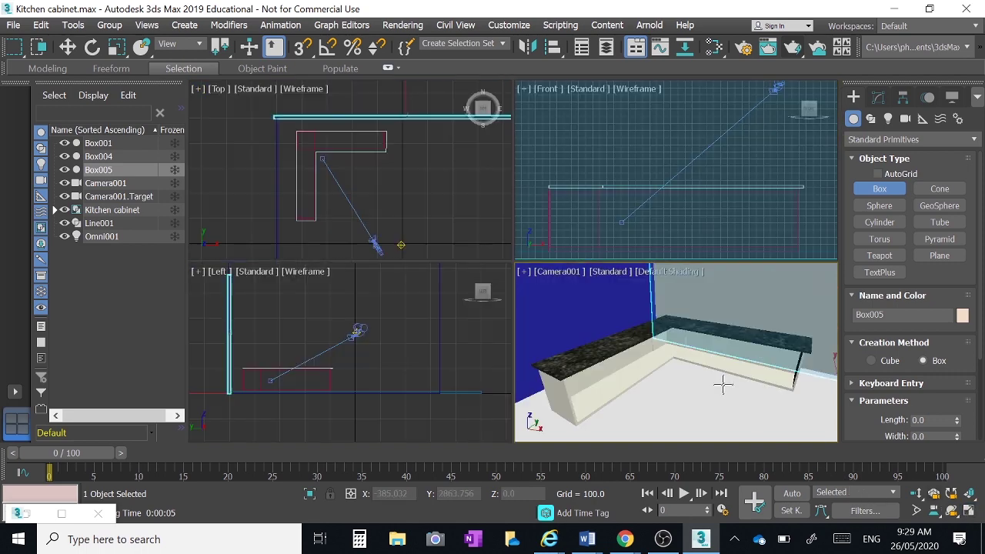
scroll(356, 154, up, 2)
middle_drag(356, 153, 341, 176)
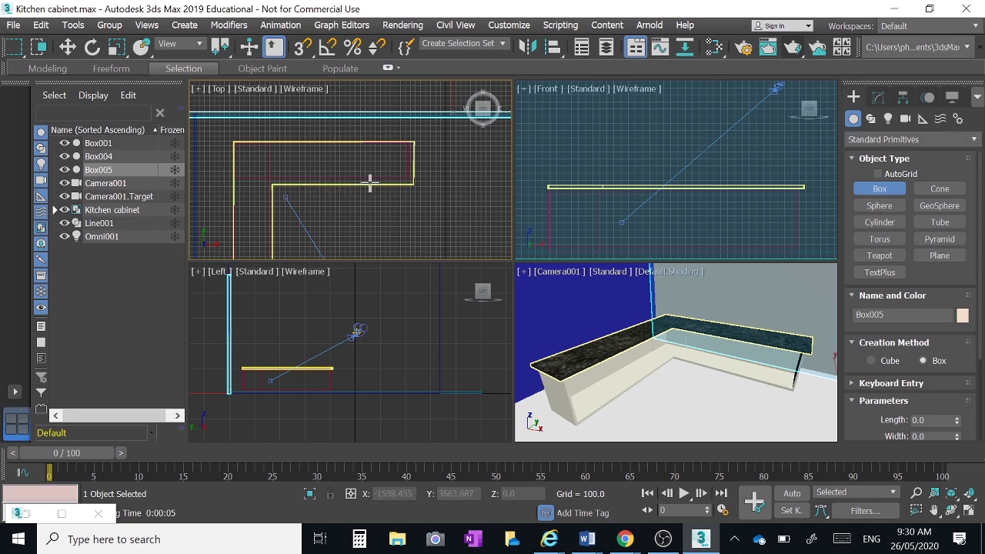
click(539, 162)
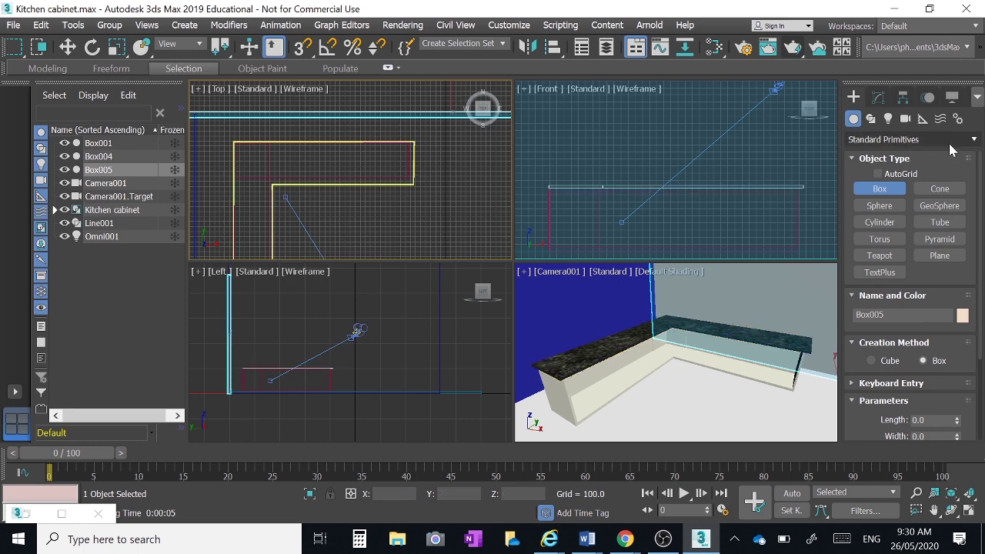
click(973, 142)
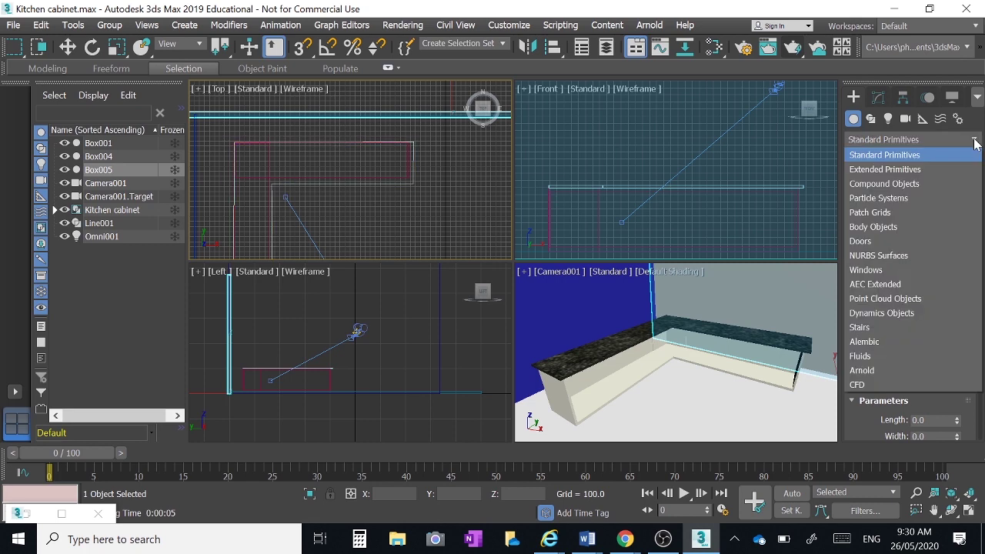
click(881, 169)
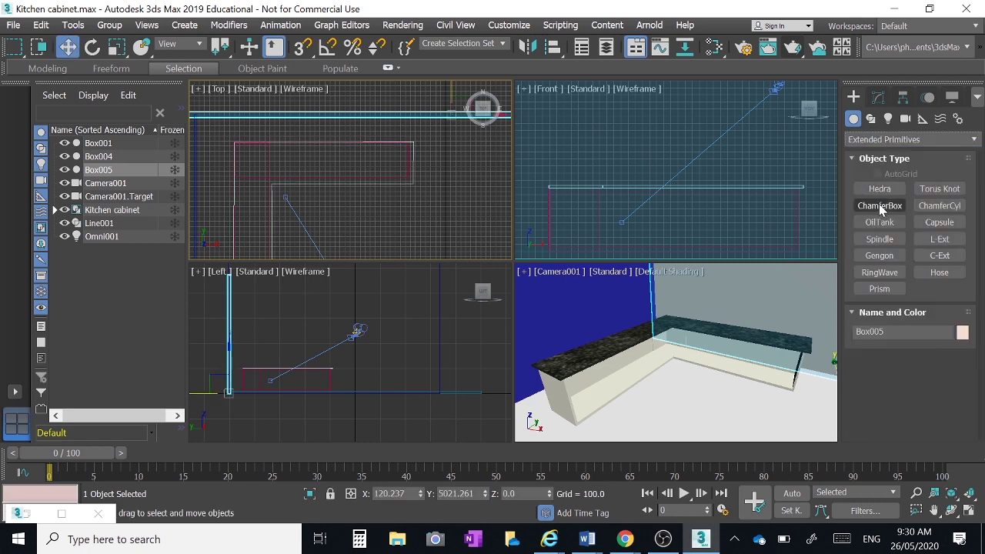
click(877, 206)
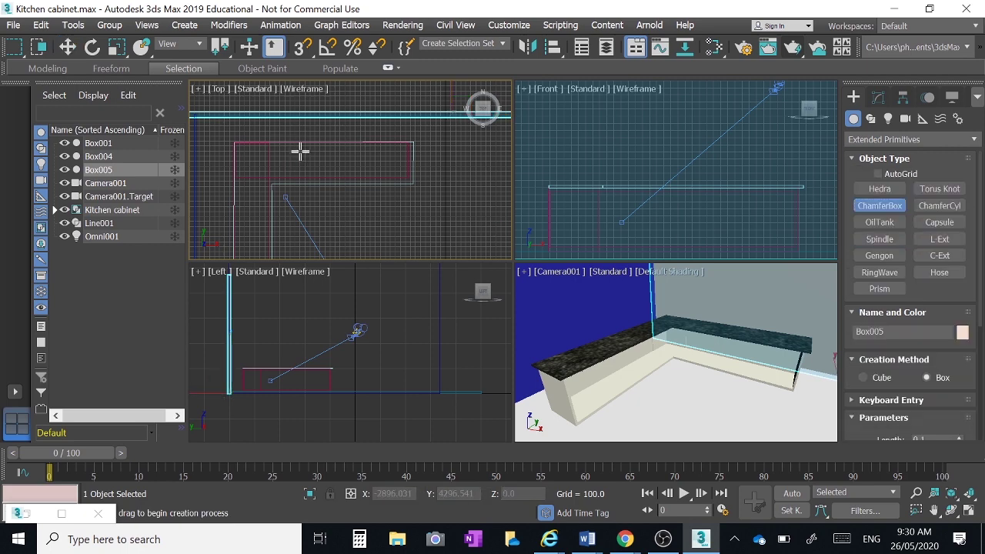
drag(299, 151, 372, 177)
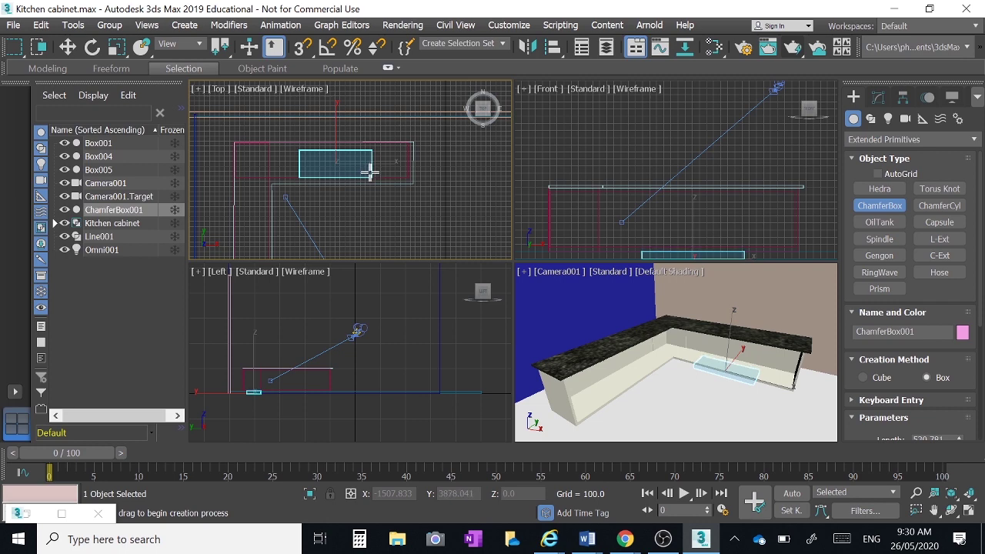
click(371, 167)
click(653, 282)
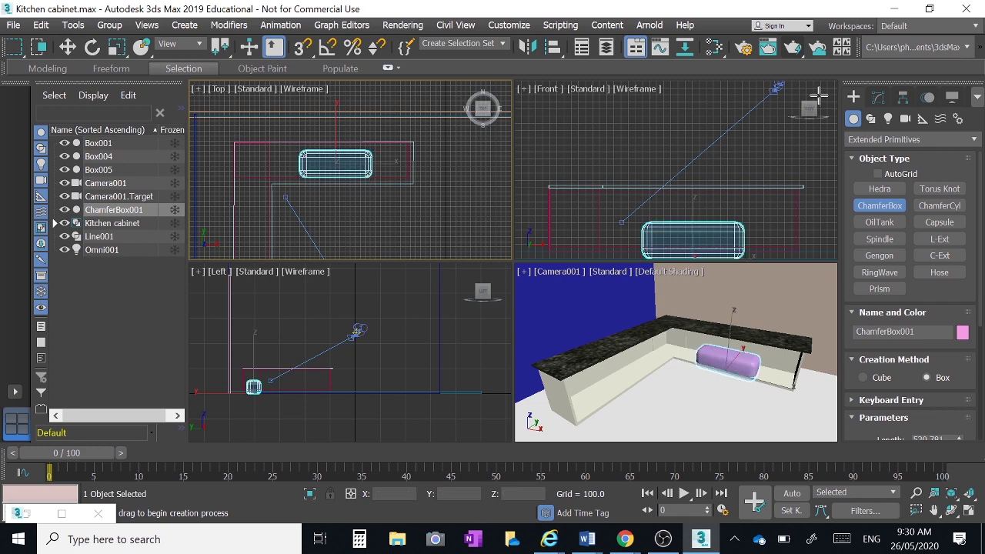
Step: Set the chamfer box's fillet segments to 10
click(879, 96)
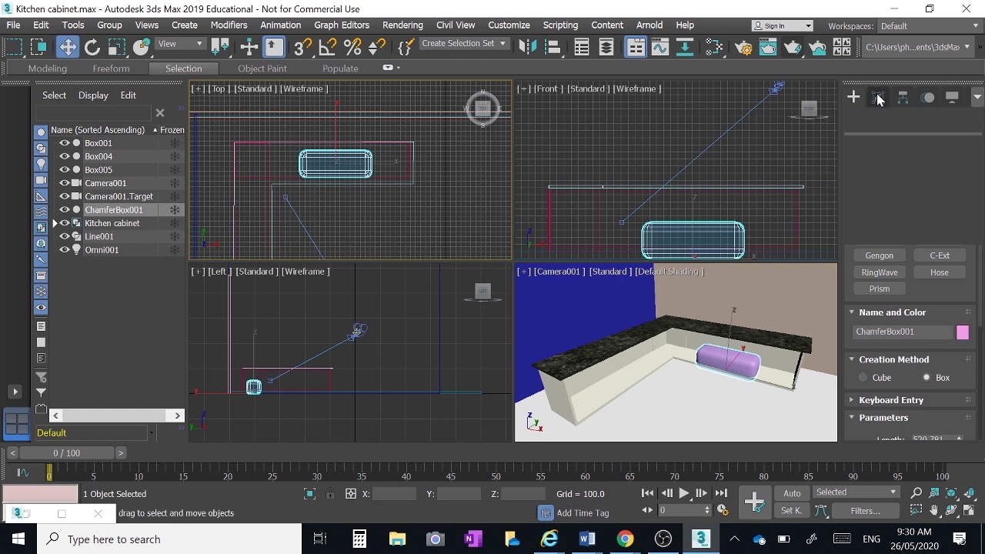
drag(877, 341, 877, 310)
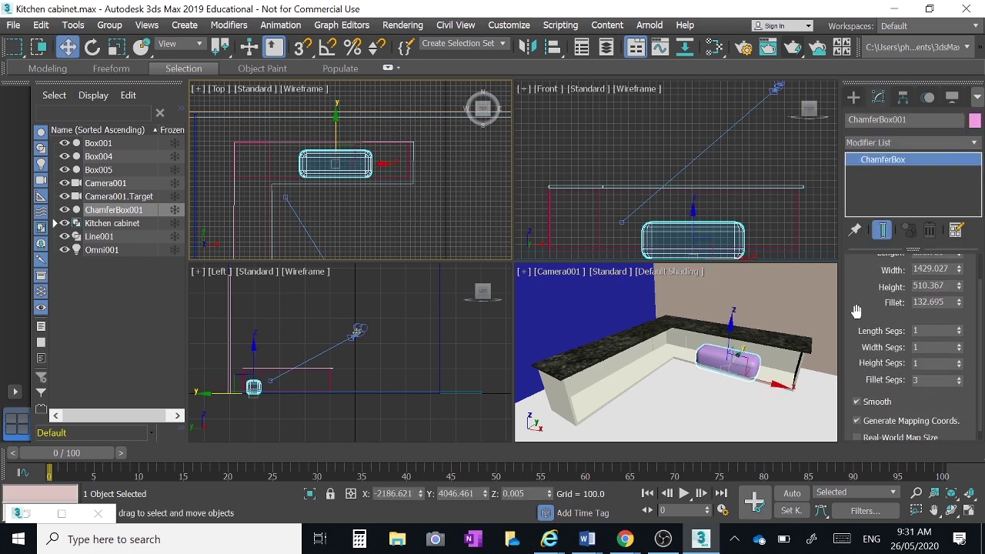
scroll(360, 161, up, 4)
scroll(360, 161, up, 2)
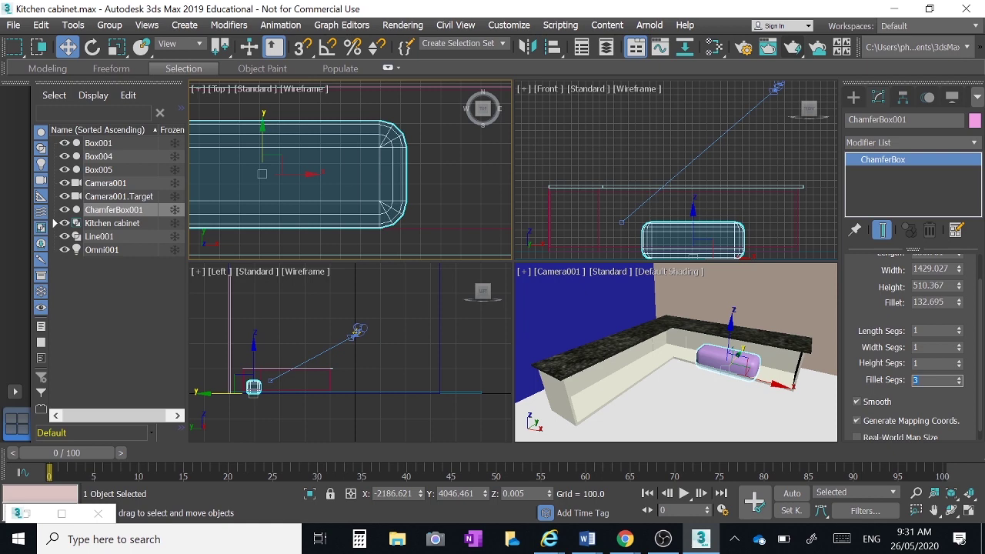
text(10)
key(Return)
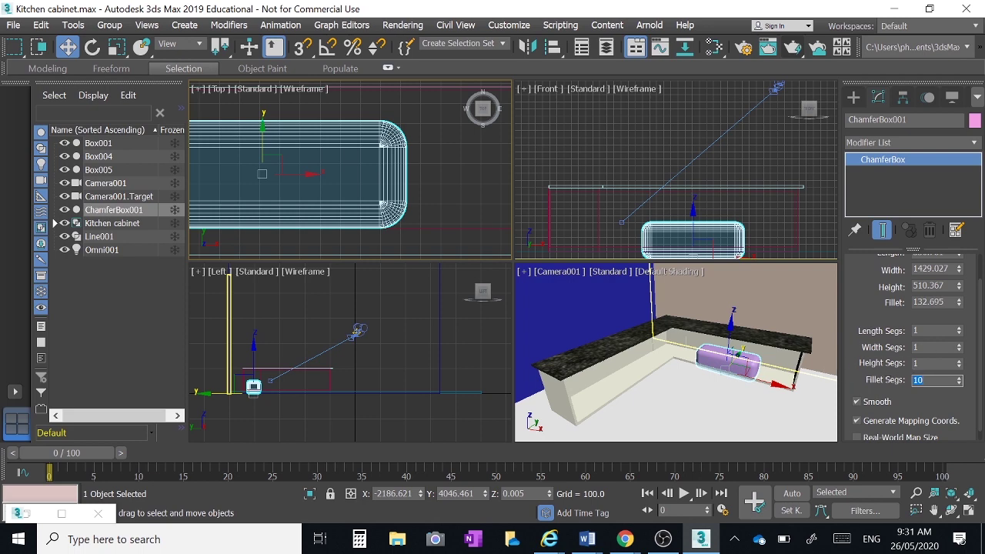
Step: Set the chamfer box's fillet to 15 and examine its rounded corner up close in the Front view
scroll(881, 350, down, 2)
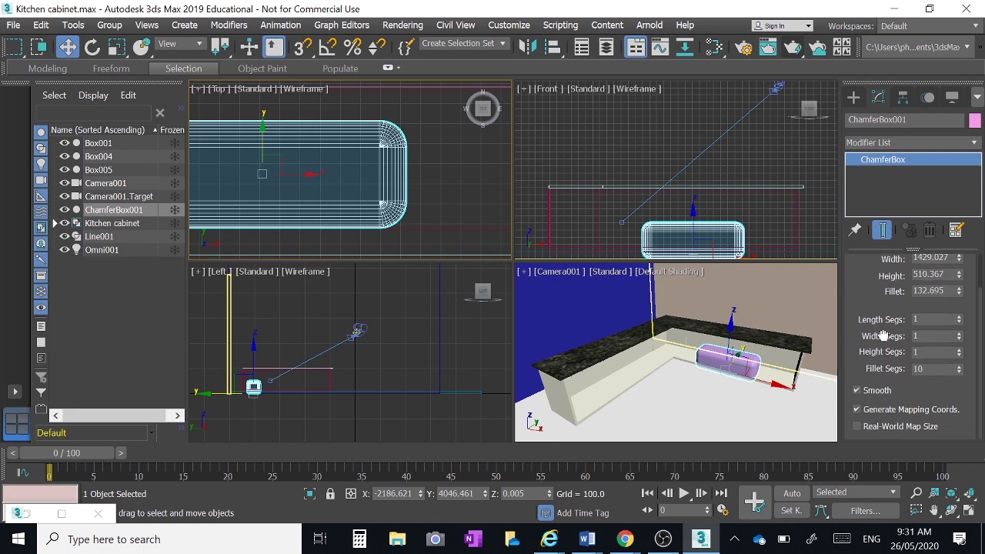
scroll(883, 334, up, 4)
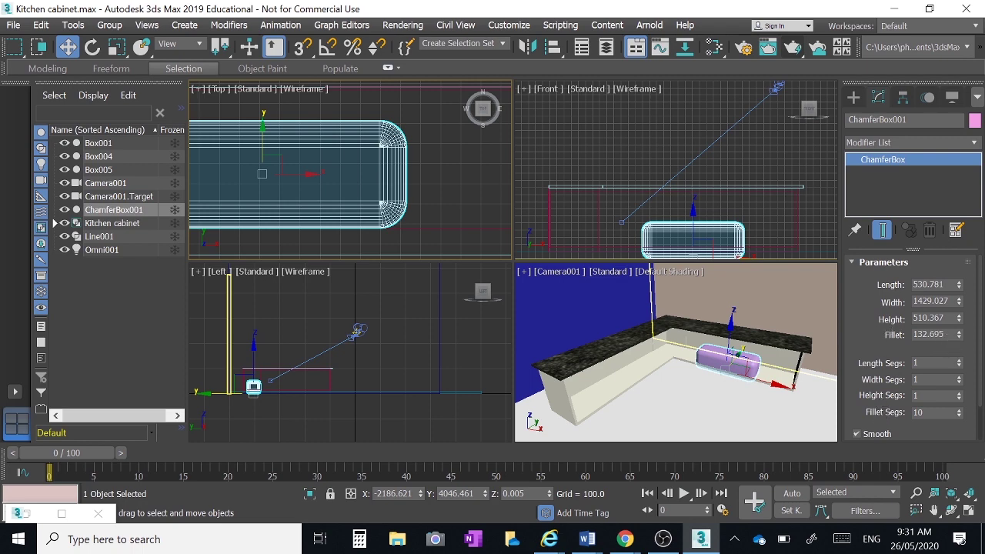
click(935, 334)
text(15)
key(Return)
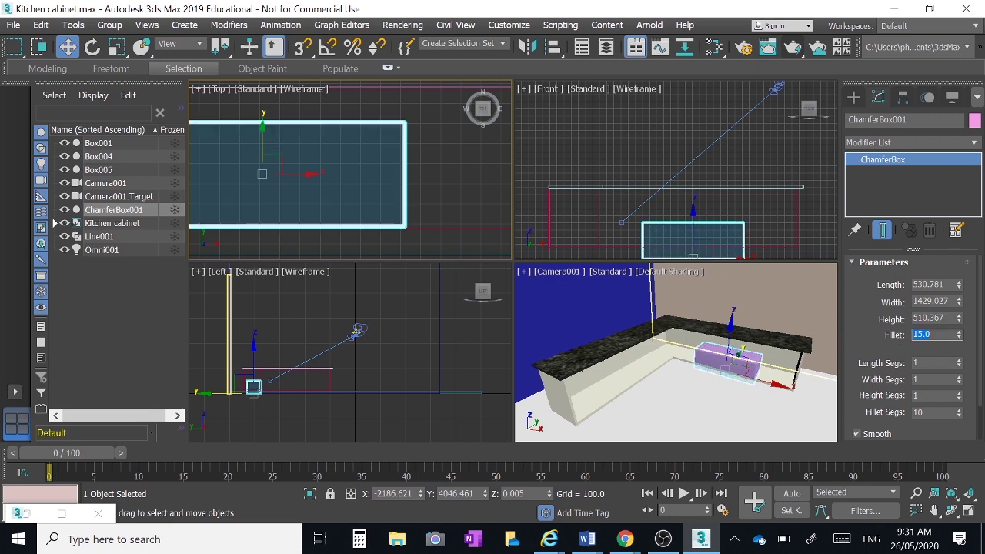
scroll(657, 227, up, 5)
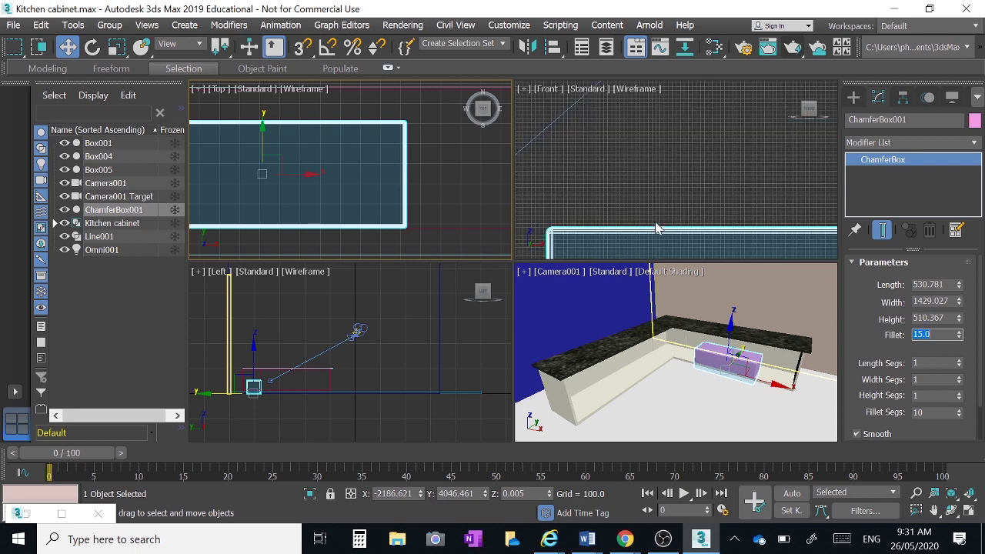
scroll(590, 229, up, 2)
middle_drag(566, 229, 553, 193)
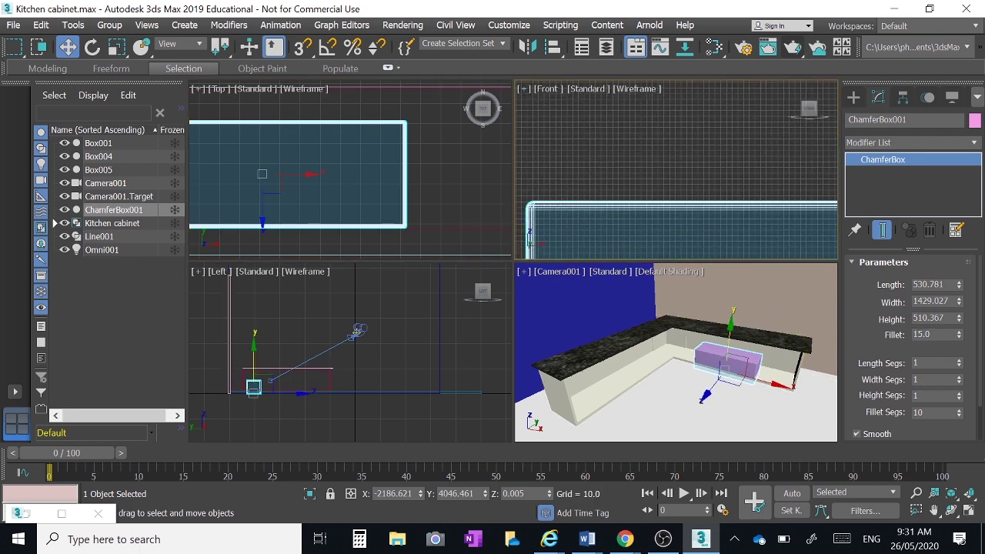
Step: Set the chamfer box's width to 1500 and its height to 350
scroll(872, 305, down, 1)
scroll(871, 306, up, 1)
click(935, 301)
text(1500)
key(Return)
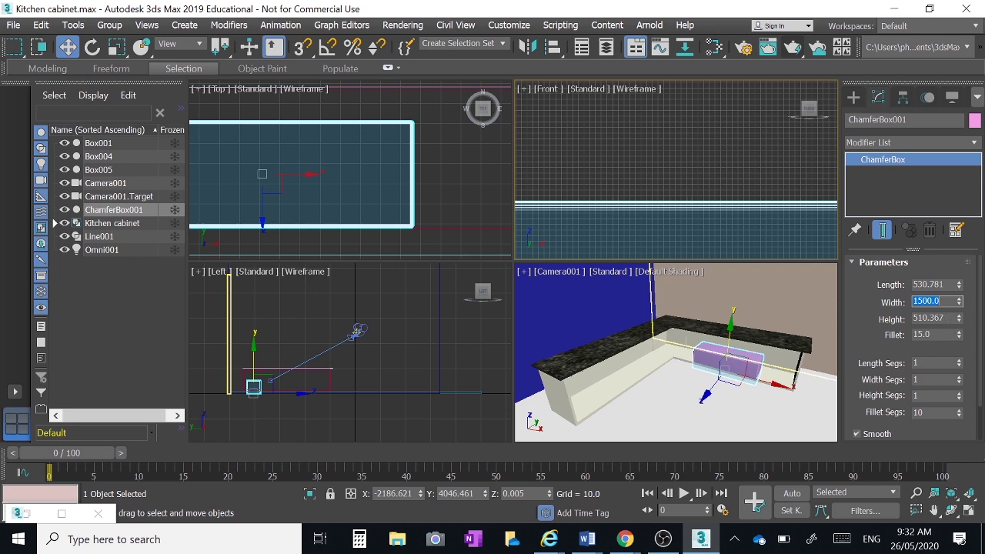
key(Tab)
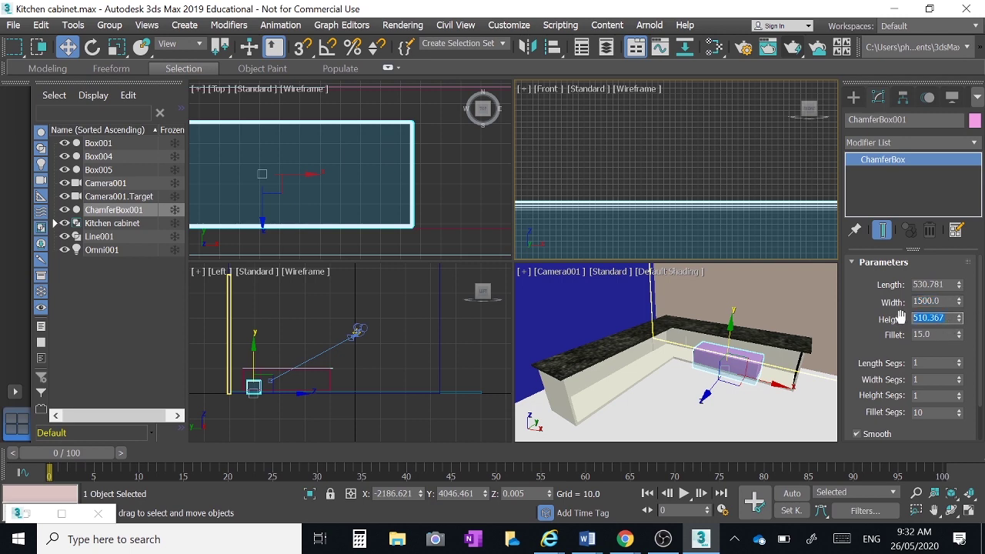
text(350)
key(Return)
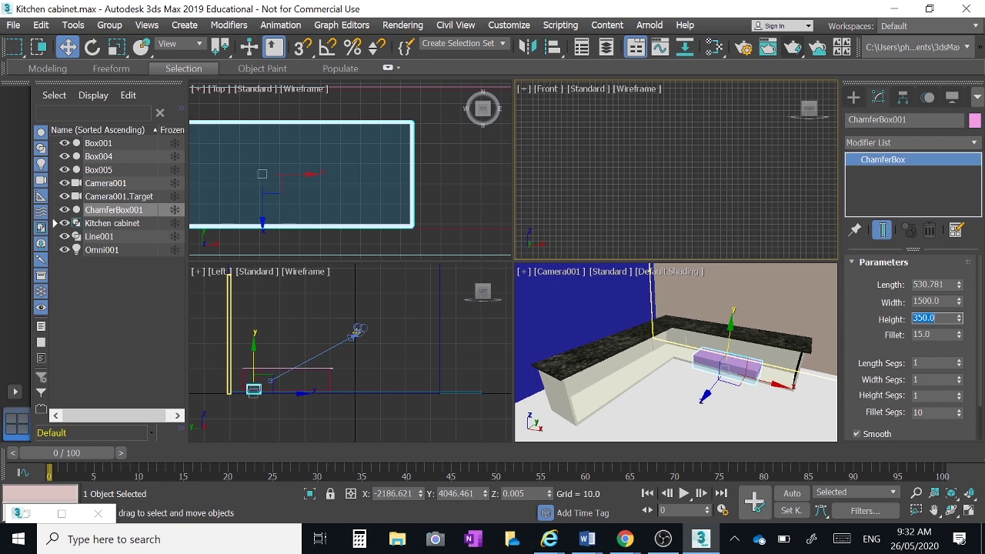
Step: Set the chamfer box's length to 500
middle_drag(431, 160, 518, 154)
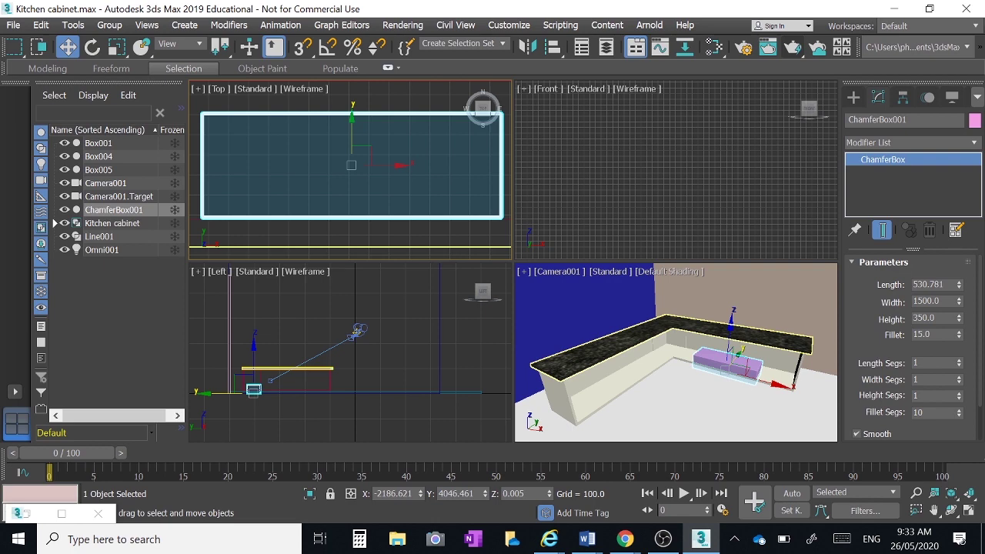
double_click(940, 285)
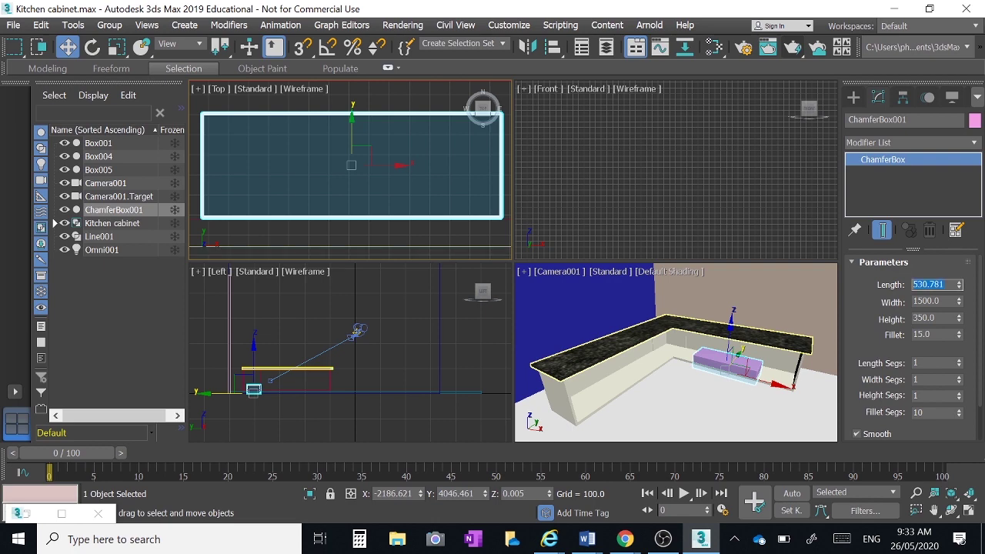
text(500)
key(Return)
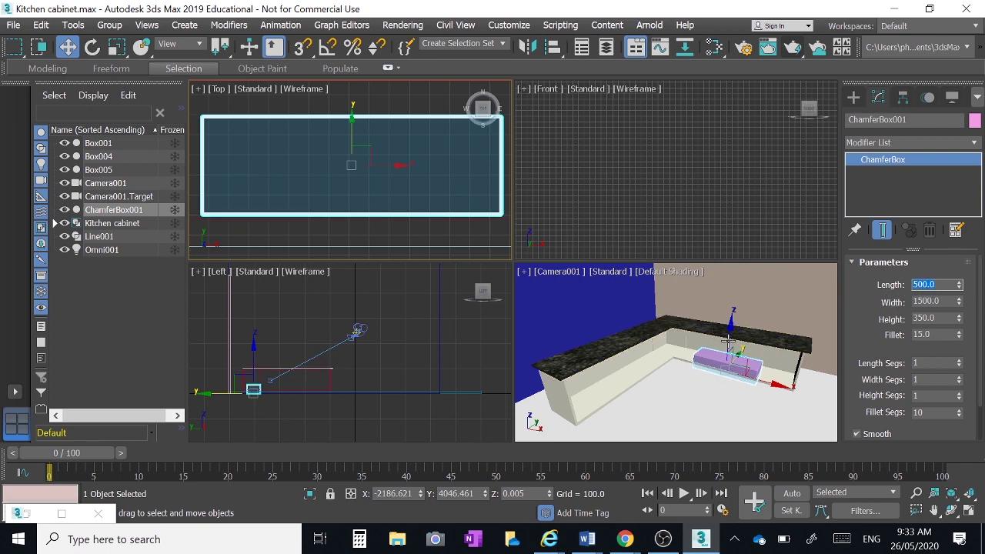
Step: Move the chamfer box straight up to a height of about 717 so its upper edge projects slightly above the countertop
drag(728, 332, 730, 321)
scroll(638, 216, up, 5)
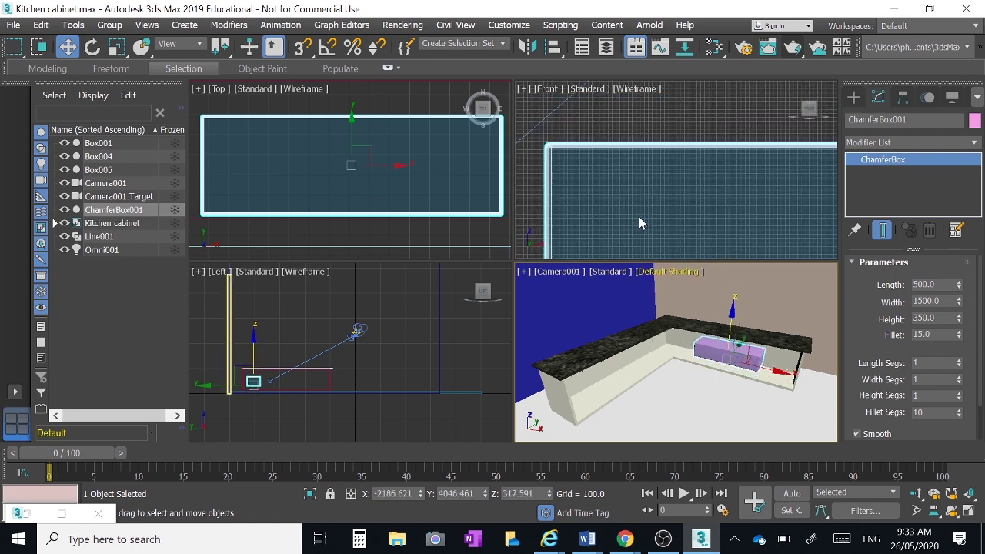
scroll(638, 217, down, 5)
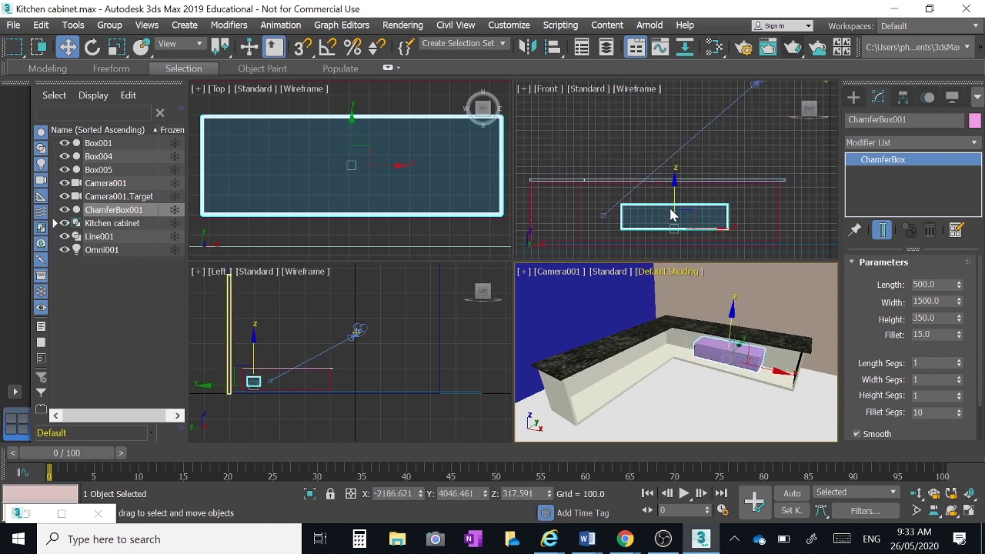
right_click(675, 198)
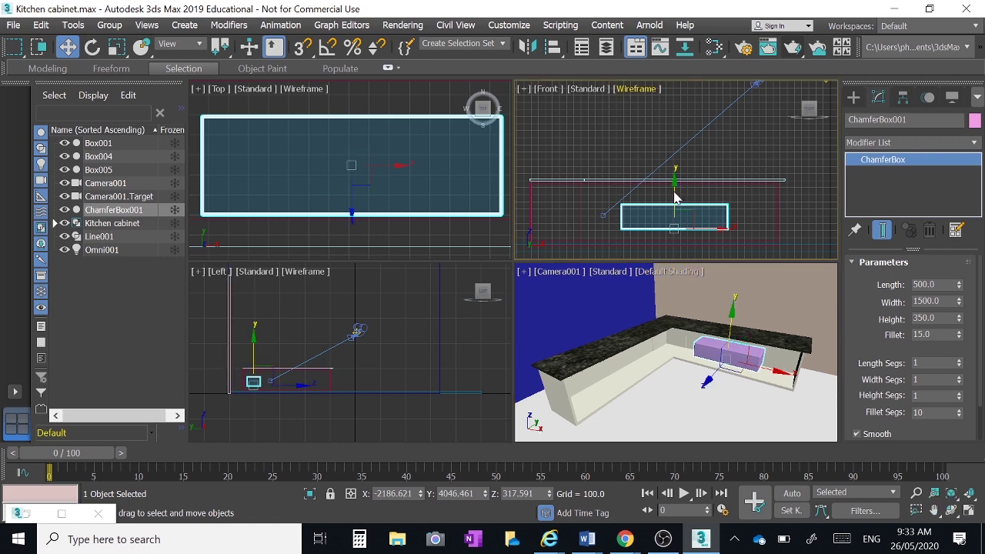
drag(675, 198, 679, 170)
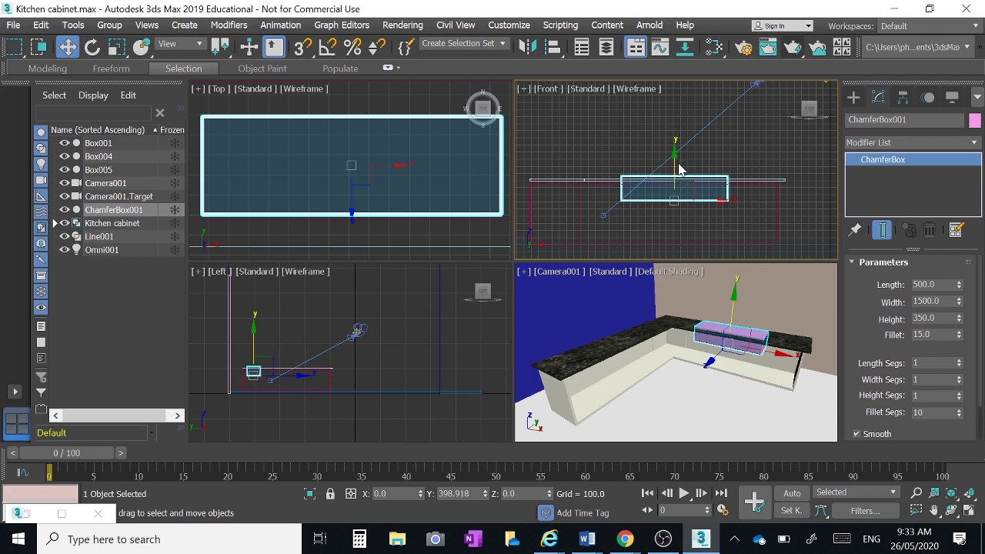
Step: Narrow the camera's field of view and reframe the enlarged camera view closely on the chamfer box in the countertop
click(797, 297)
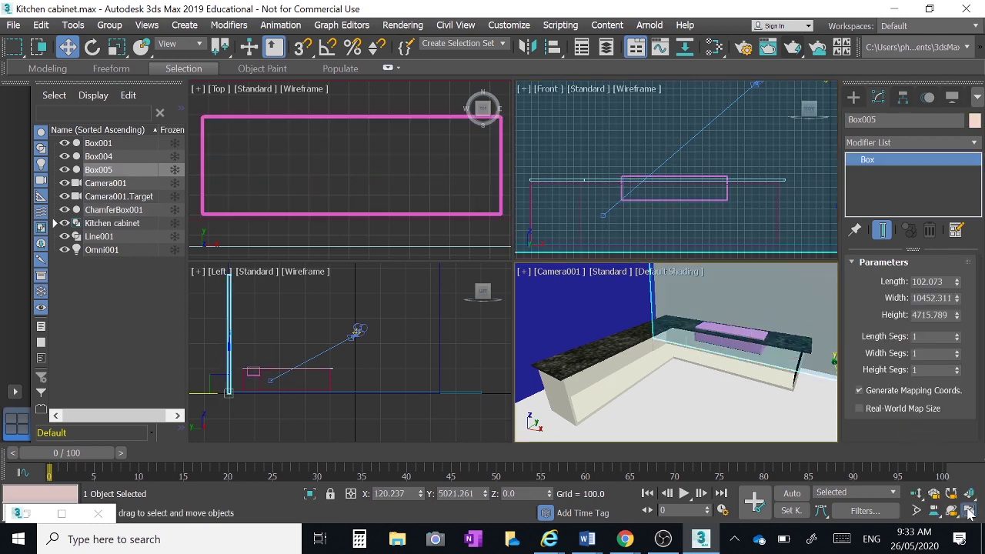
click(969, 511)
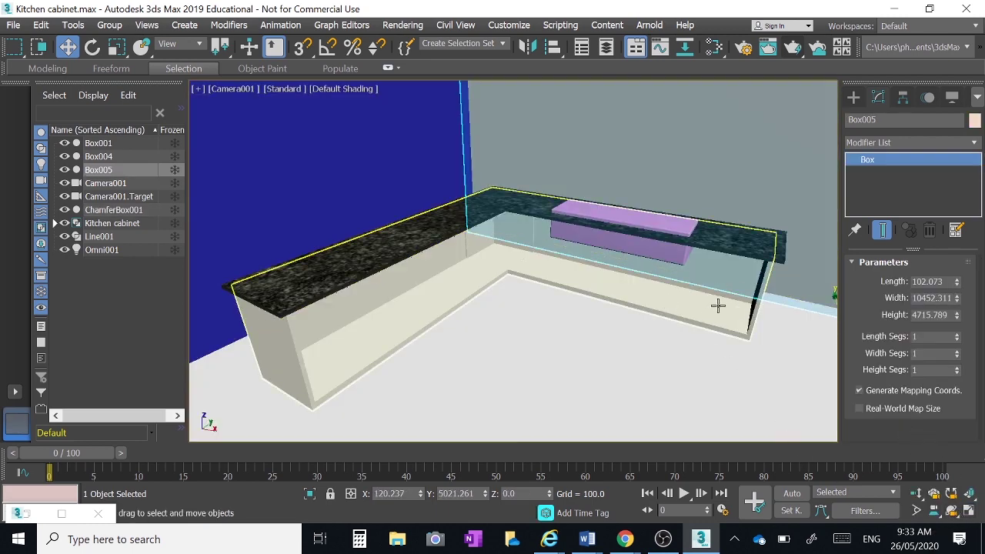
click(917, 510)
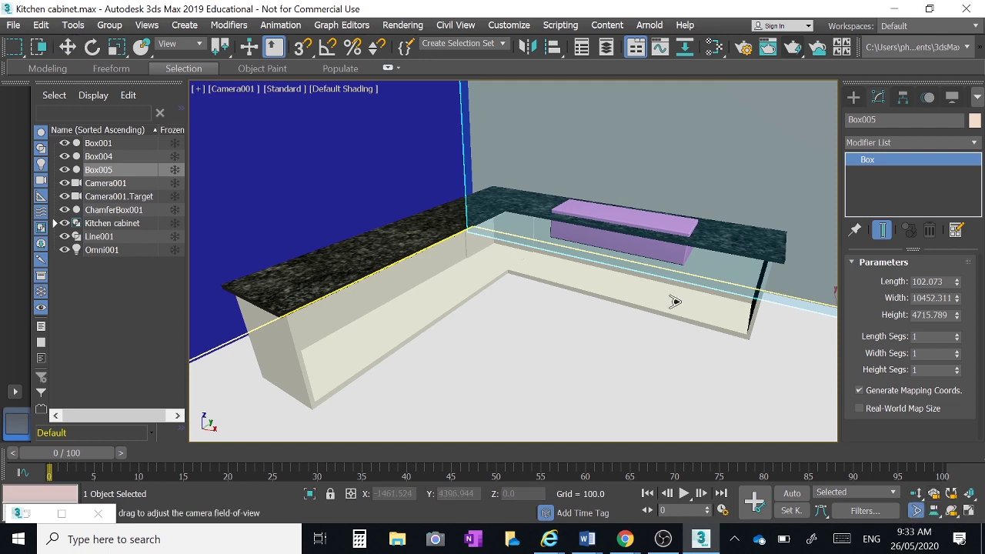
drag(697, 306, 683, 280)
middle_drag(688, 237, 513, 311)
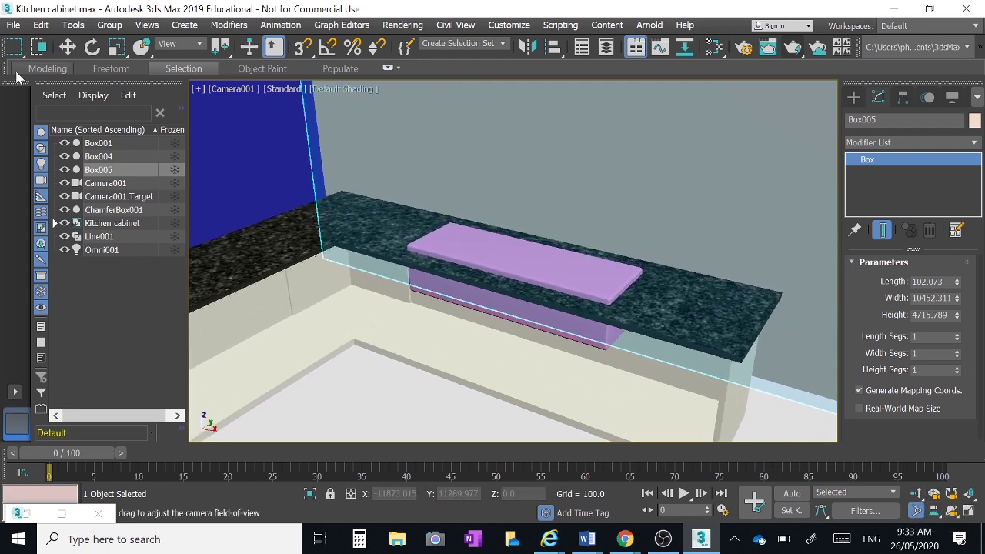
Step: Set the chamfer box's fillet to 25 and return to the four-viewport layout
click(67, 47)
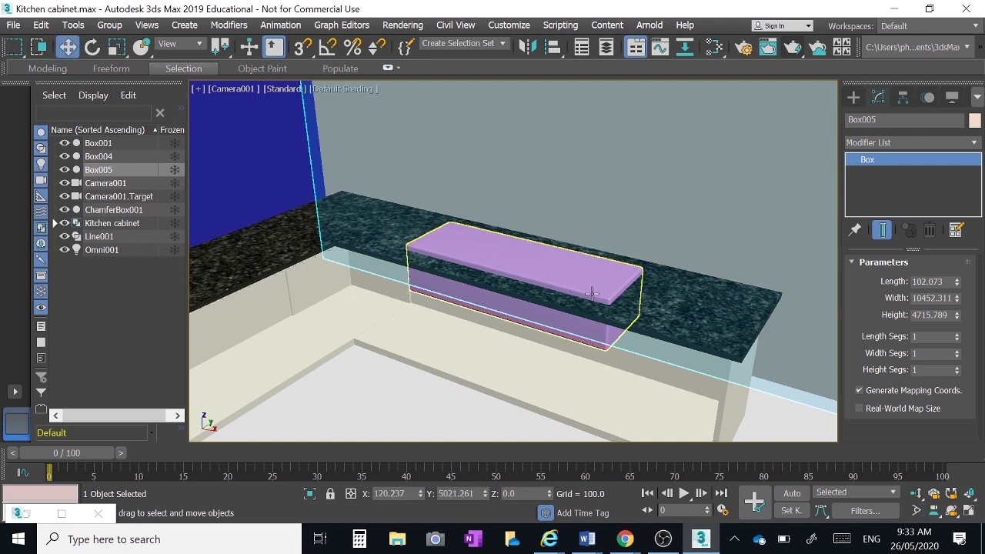
click(592, 293)
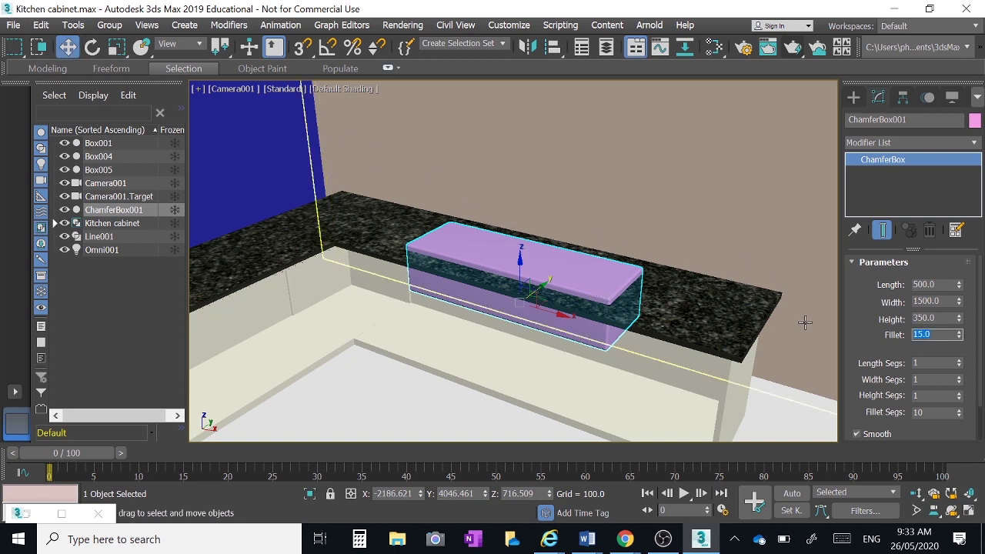
text(25)
key(Return)
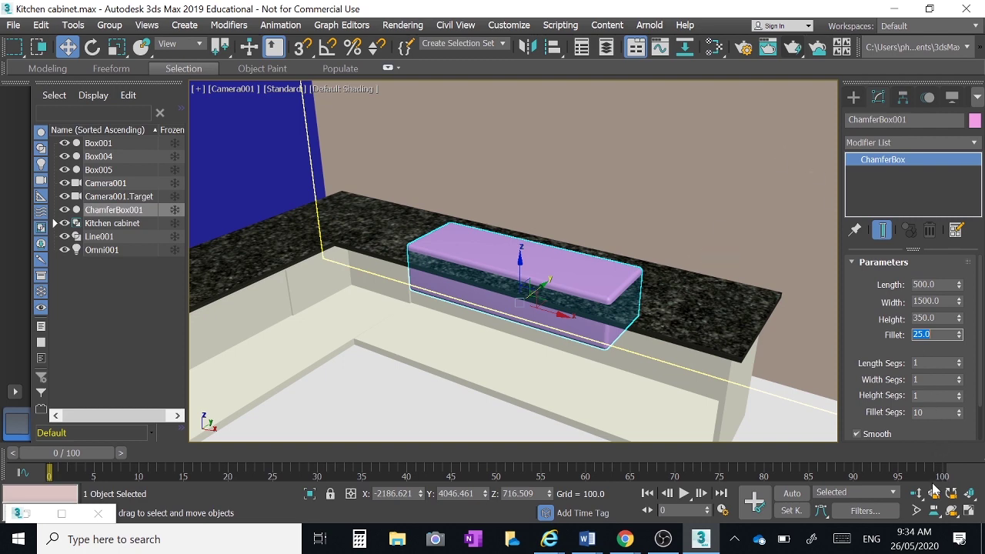
click(968, 510)
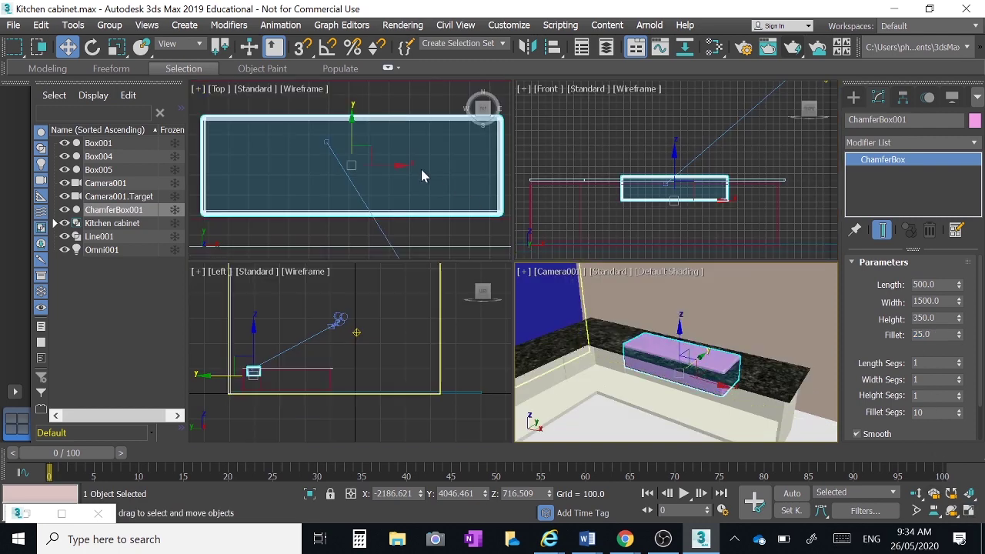
Step: Draw a standard box about 1452 wide and 464 long in the top view, just inside the chamfer box's outline
scroll(389, 154, down, 5)
middle_drag(356, 156, 307, 164)
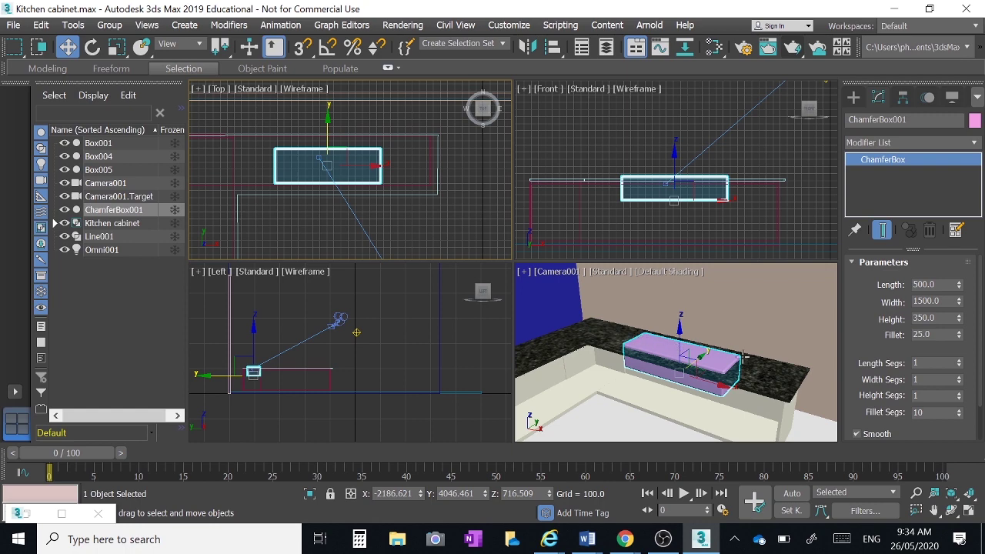
scroll(307, 167, up, 2)
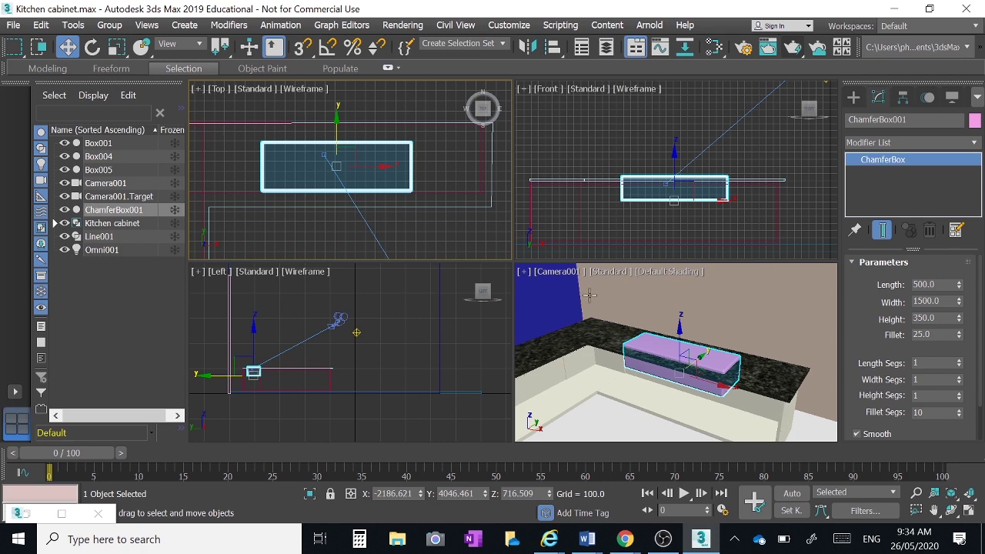
click(967, 513)
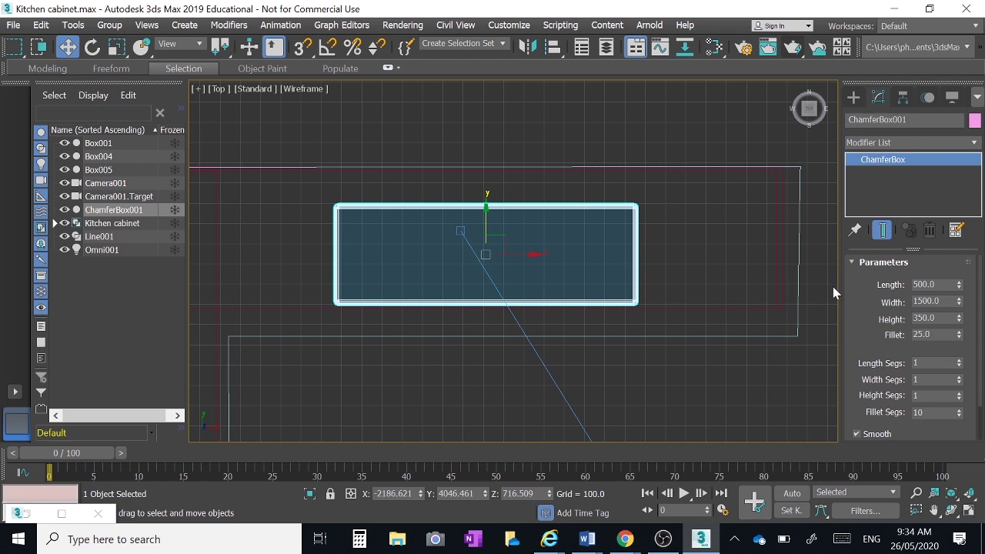
click(853, 97)
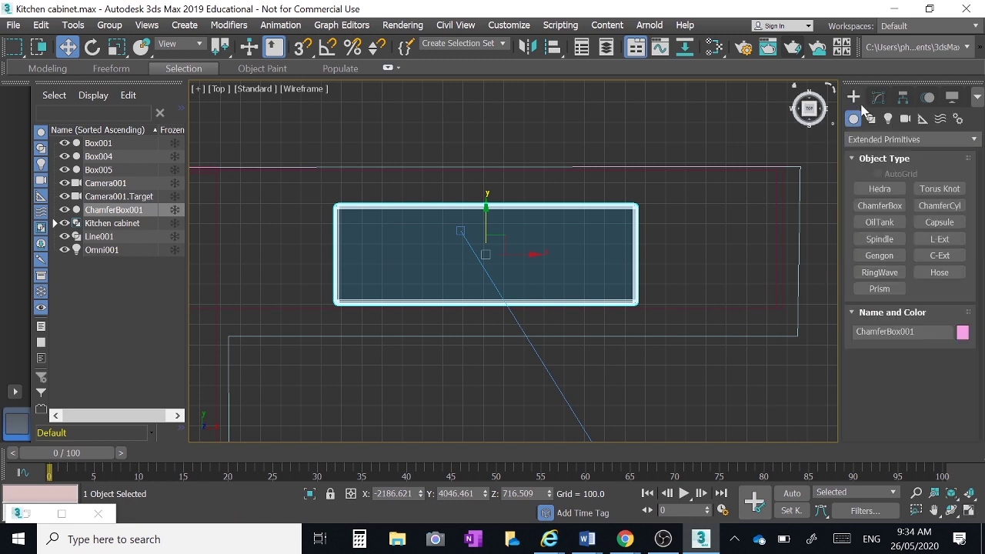
click(974, 140)
click(892, 156)
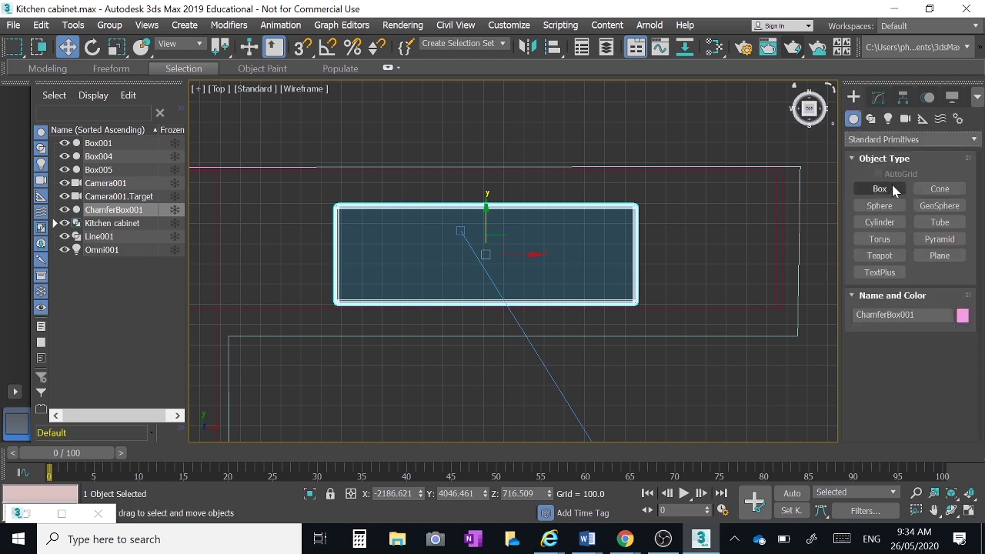
click(888, 189)
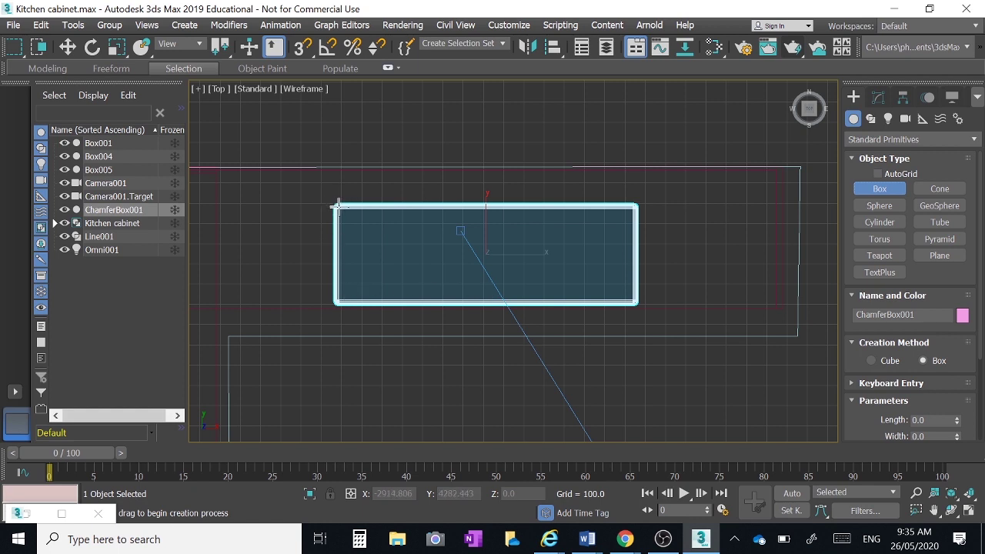
drag(338, 207, 634, 302)
click(636, 307)
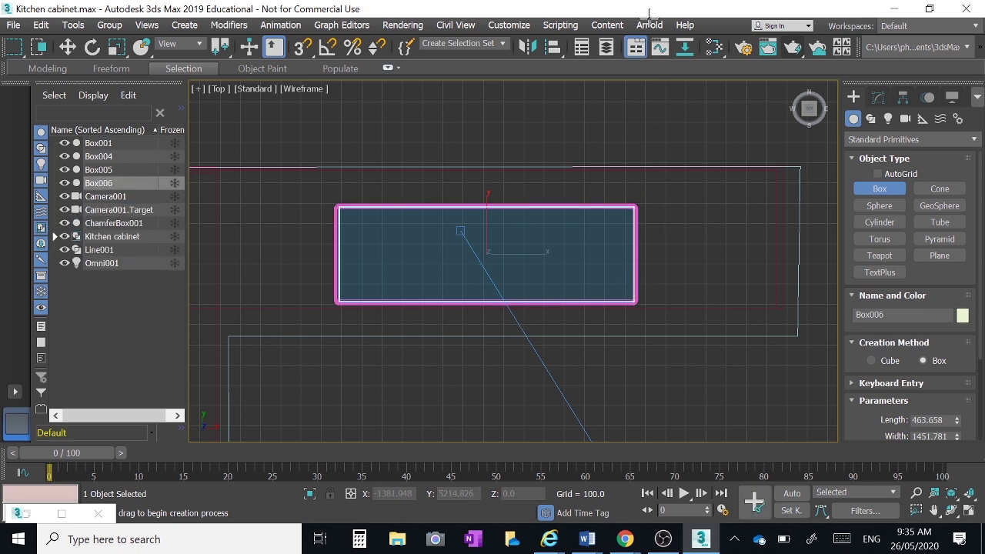
Step: Set the new box's height to 2000 and return to the four-viewport layout
scroll(854, 318, down, 1)
click(931, 397)
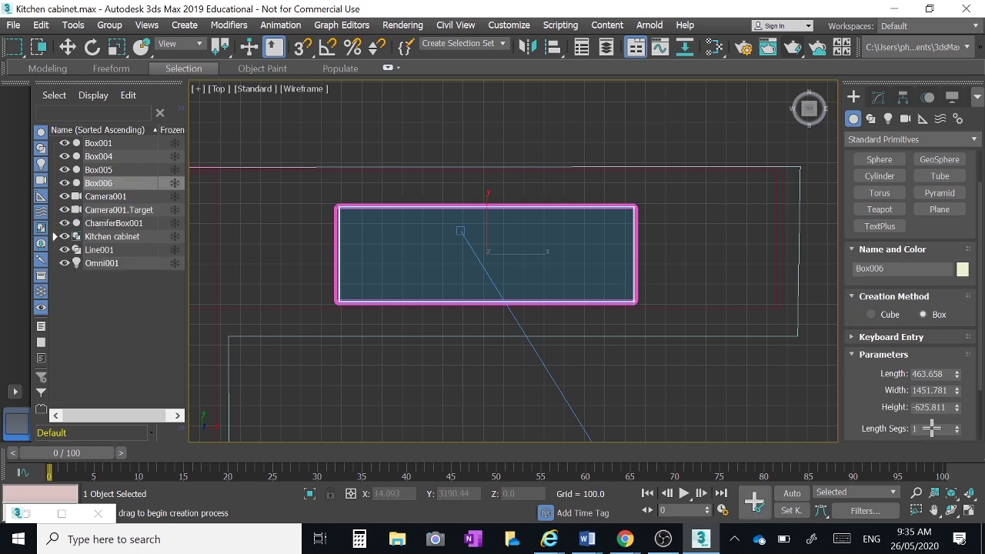
click(933, 407)
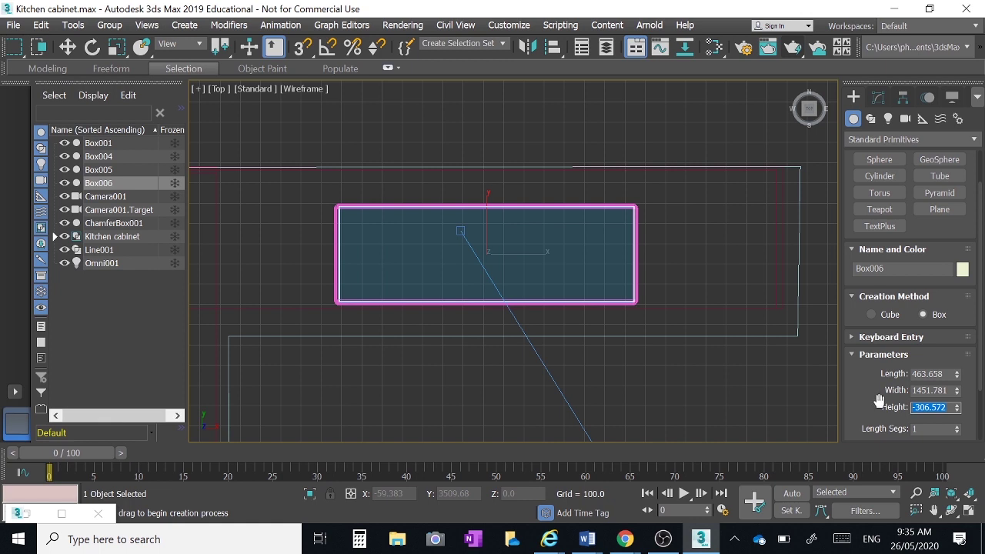
text(2000)
key(Return)
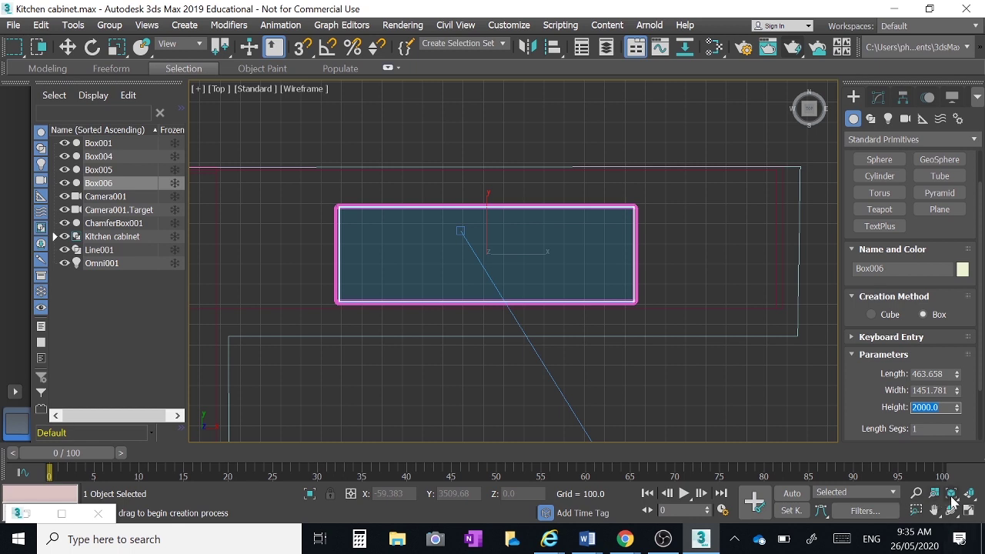
click(968, 512)
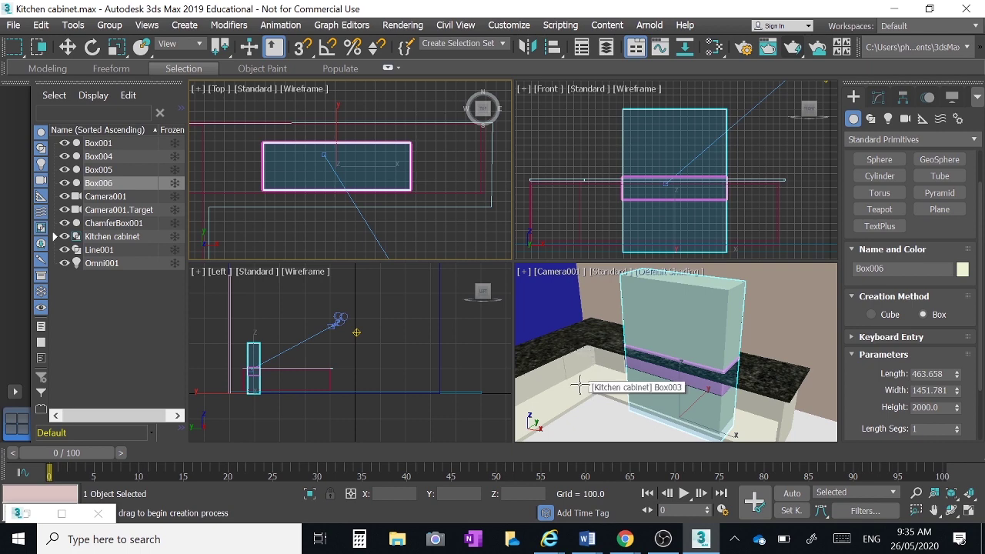
Step: Clone the tall box in place as a copy
click(41, 26)
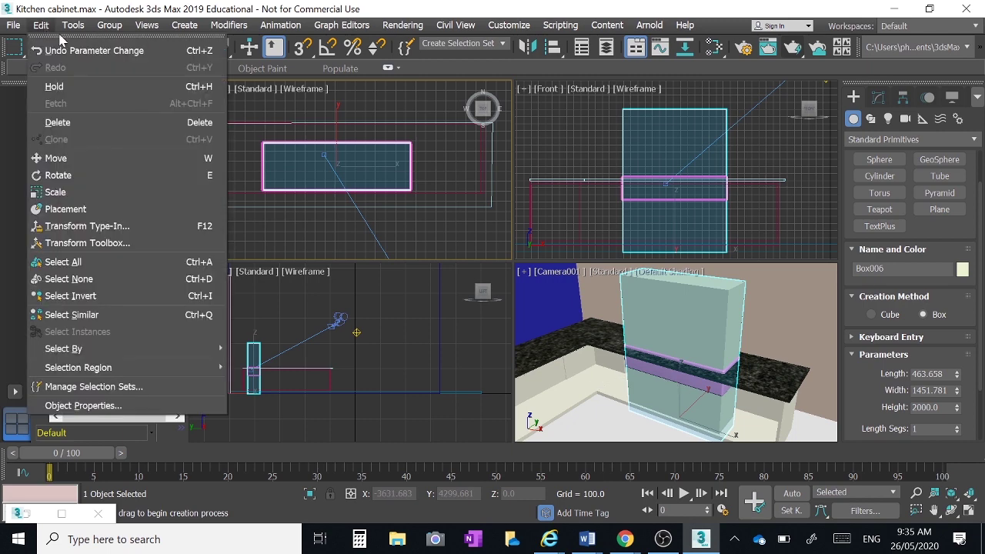
click(242, 52)
click(67, 47)
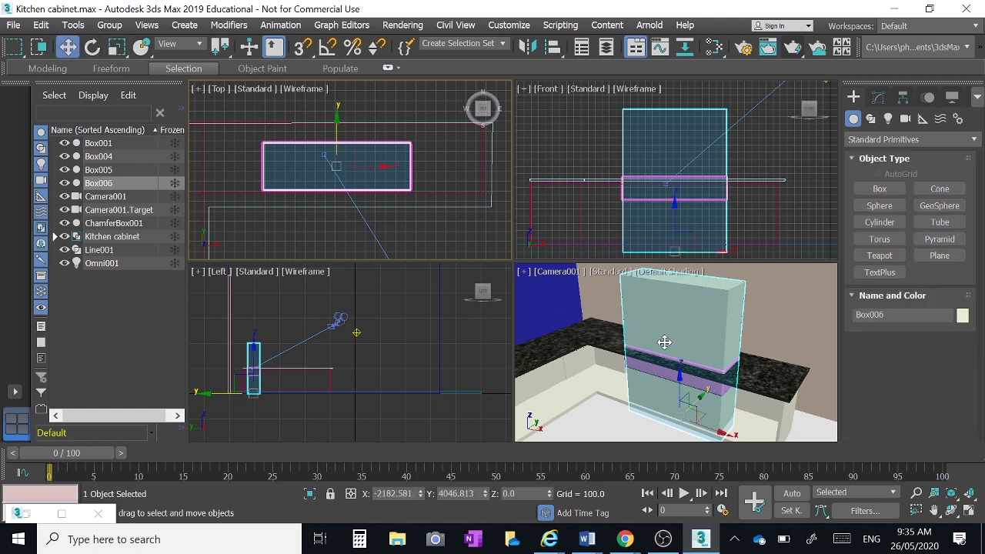
click(41, 25)
click(70, 141)
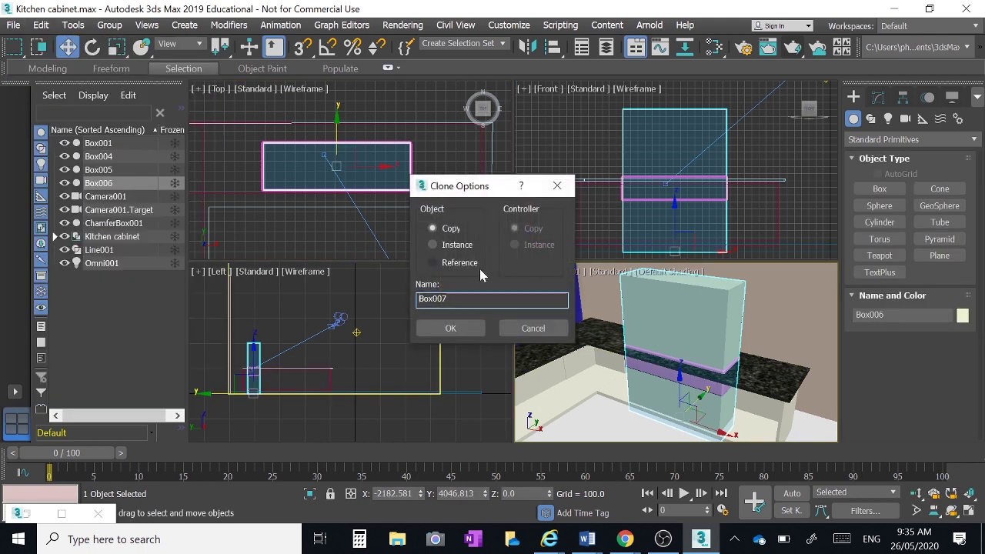
click(450, 328)
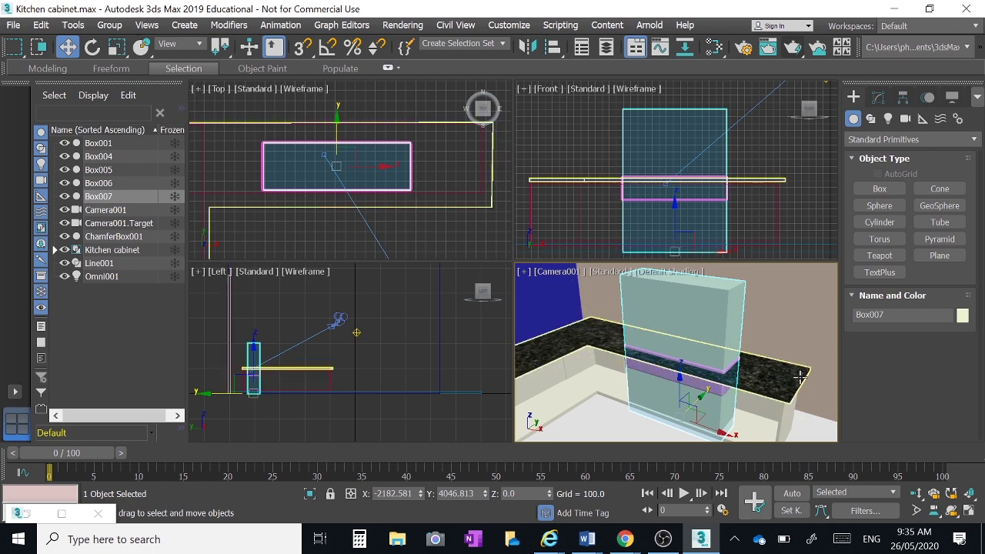
Step: Cut the tall box out of the granite countertop with ProBoolean
click(430, 206)
click(911, 140)
click(890, 184)
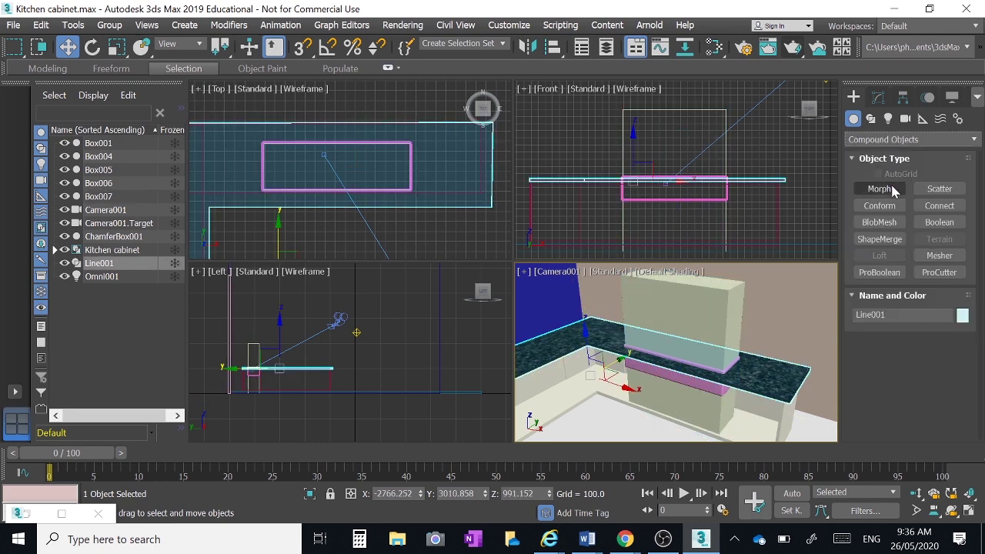
click(890, 273)
click(922, 359)
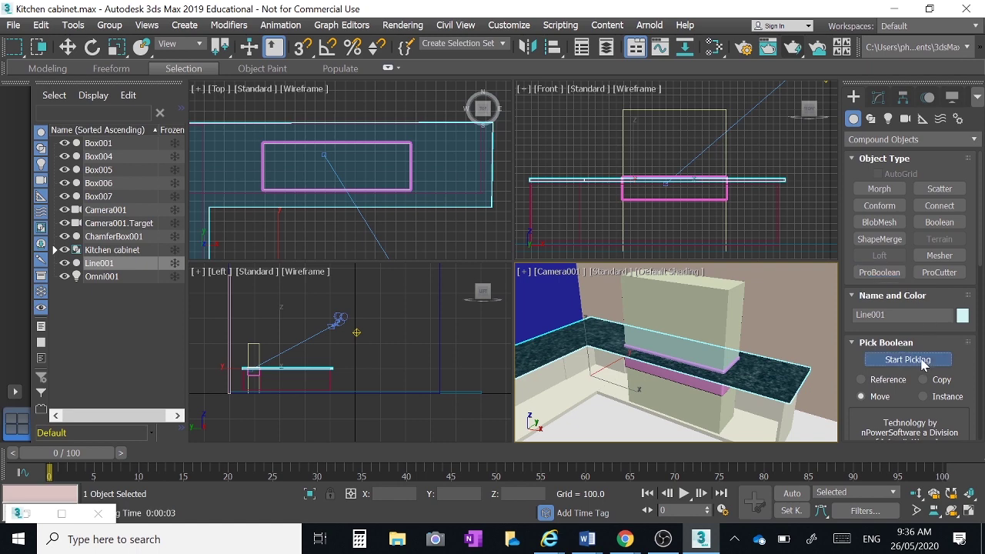
click(727, 315)
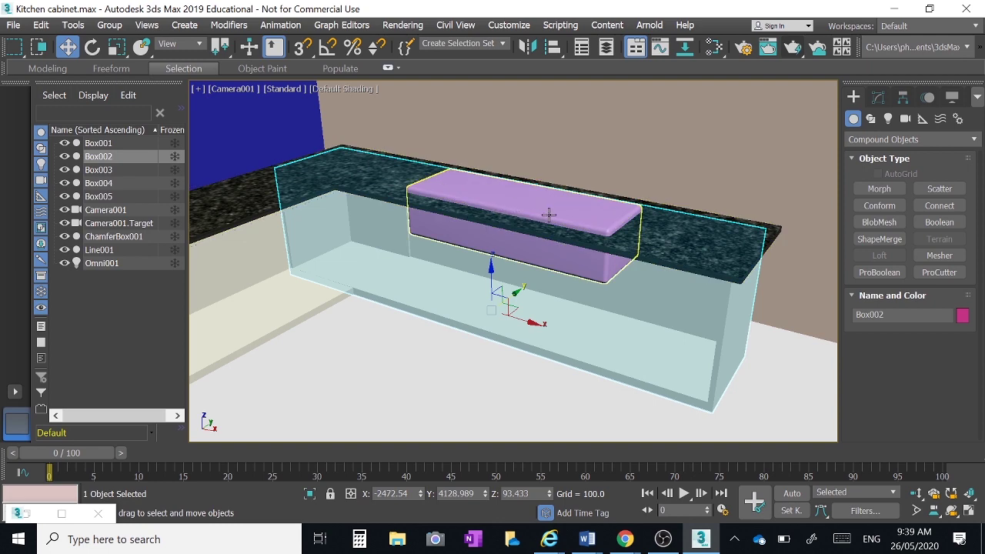
Step: Clone the chamfer box in place as a copy
click(468, 188)
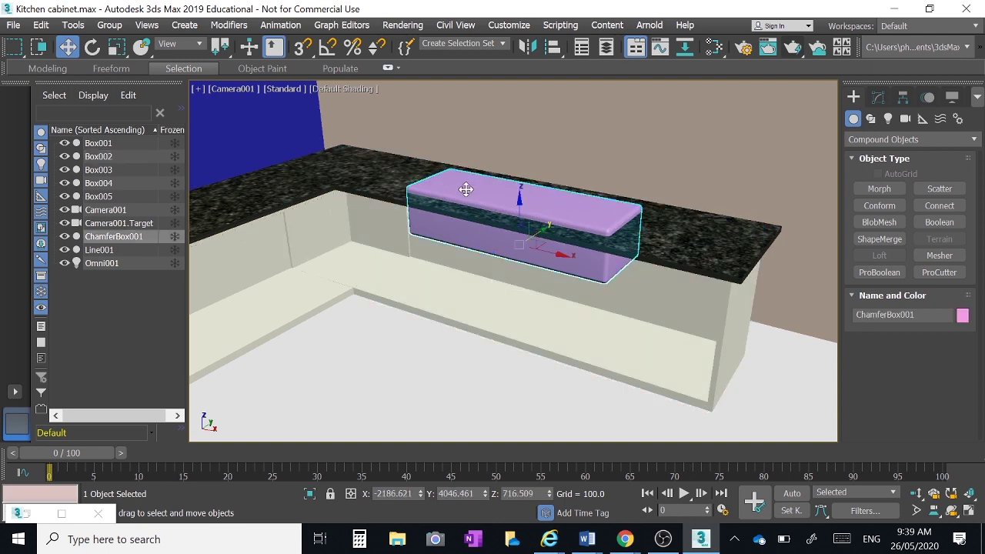
click(39, 25)
click(65, 138)
click(463, 331)
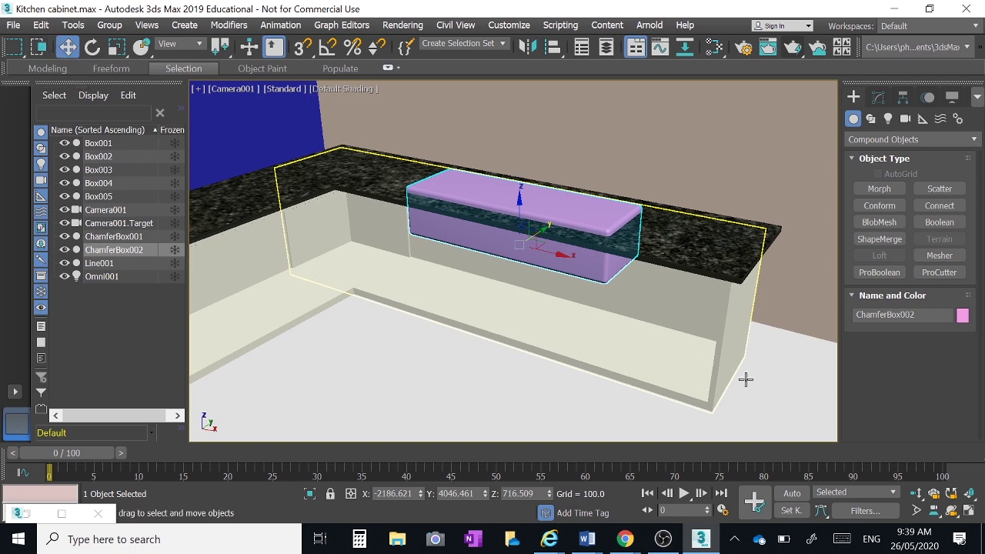
Step: Subtract one chamfer box from the base cabinet beneath it (Box002) with ProBoolean
click(718, 382)
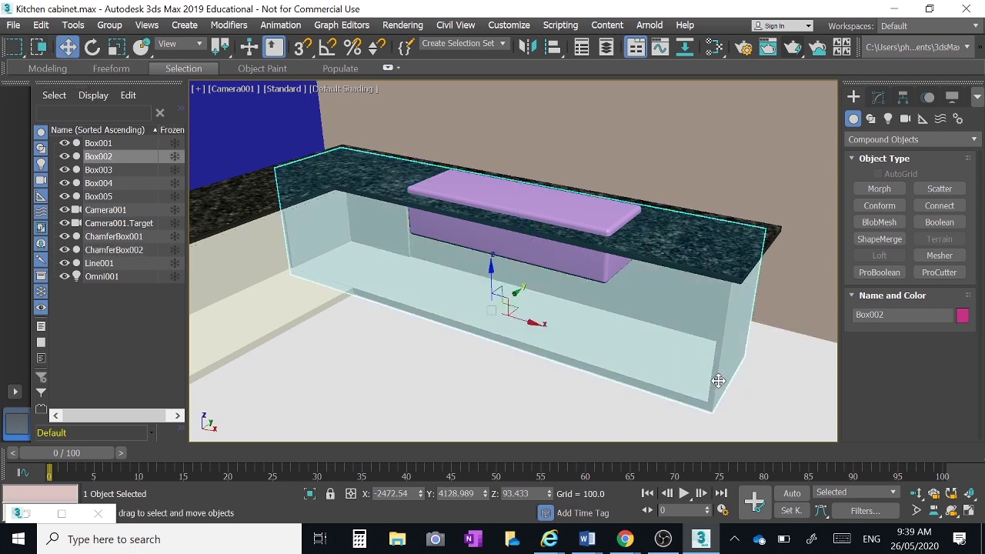
click(880, 273)
click(892, 359)
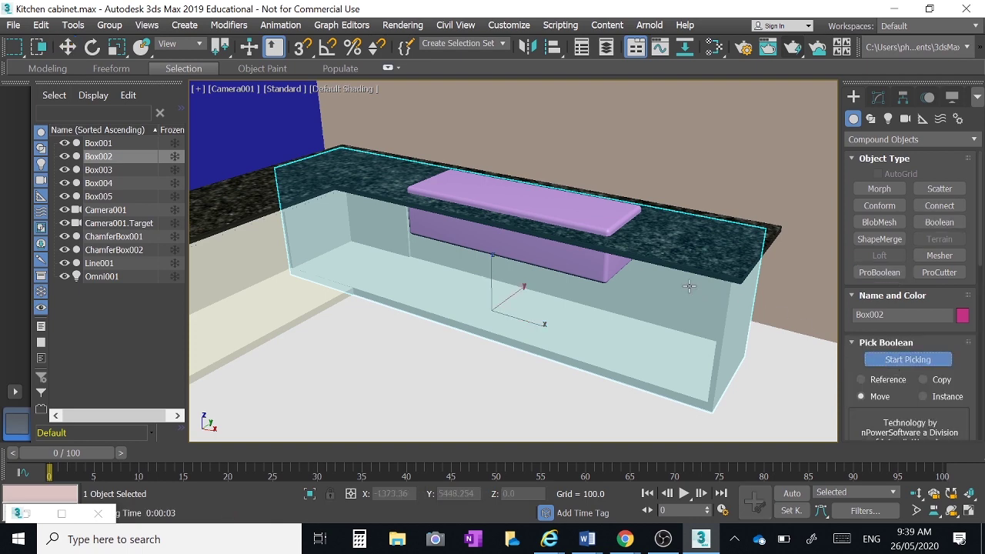
click(596, 225)
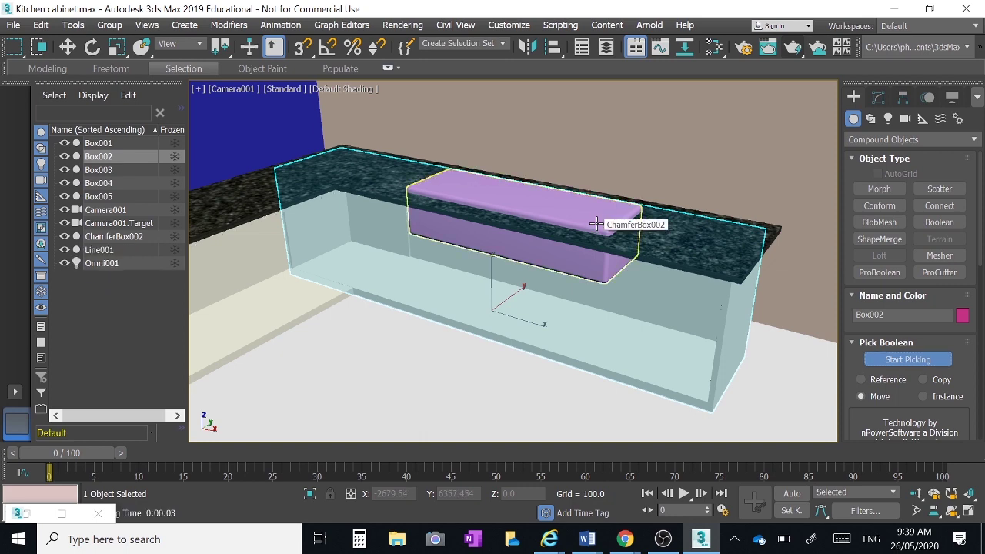
click(597, 223)
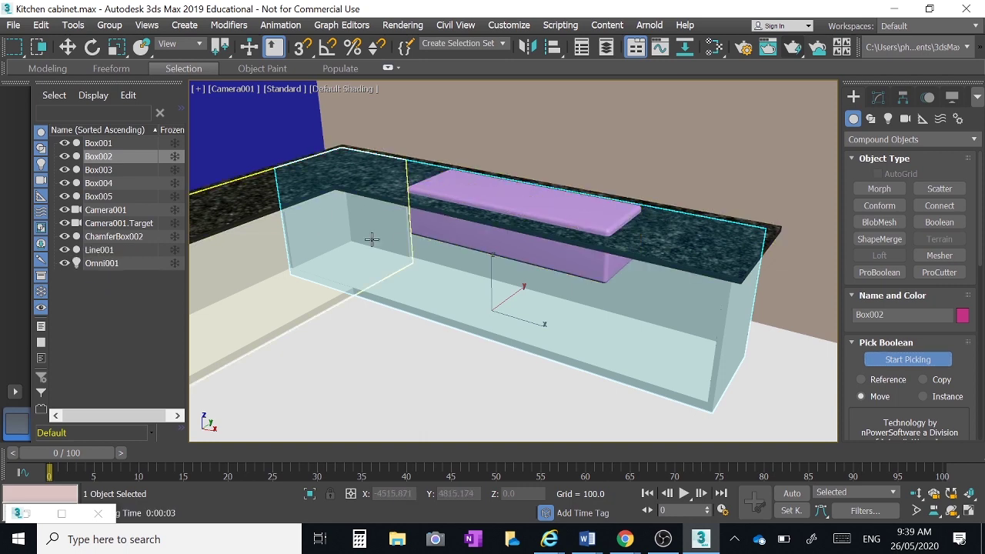
click(68, 48)
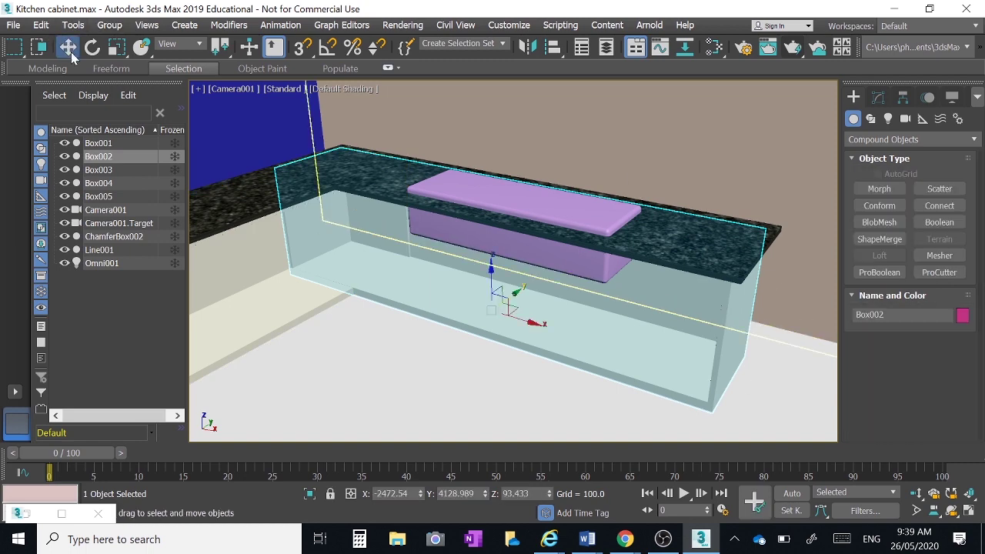
Step: Move the remaining chamfer box out in front of the cabinet to Y about 2661 and render the camera view to check the cutout
click(513, 241)
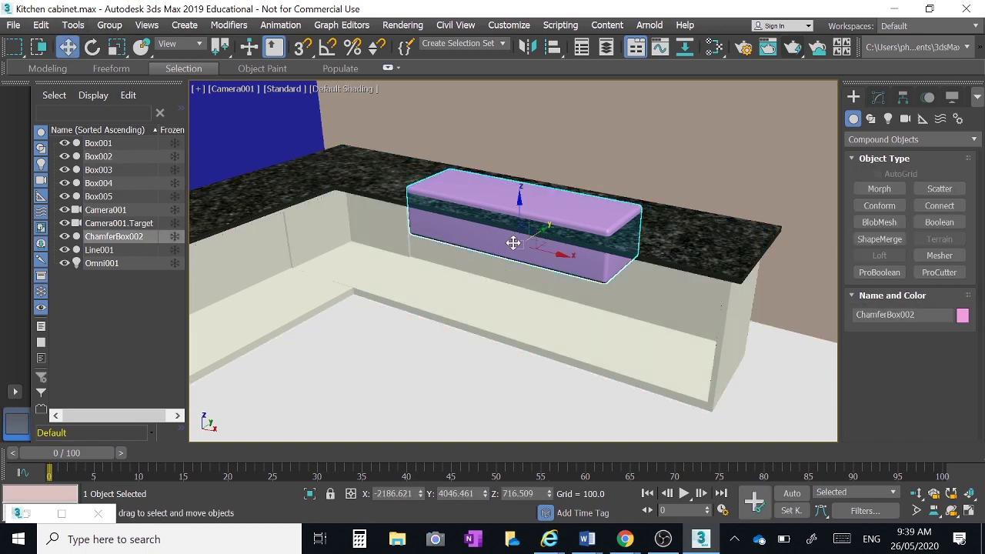
drag(517, 251, 395, 291)
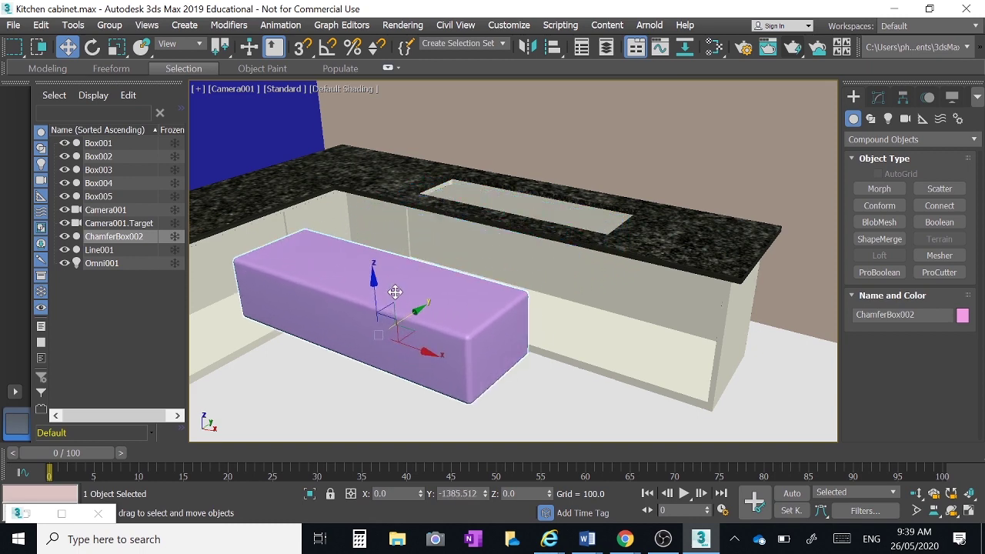
middle_drag(546, 248, 563, 304)
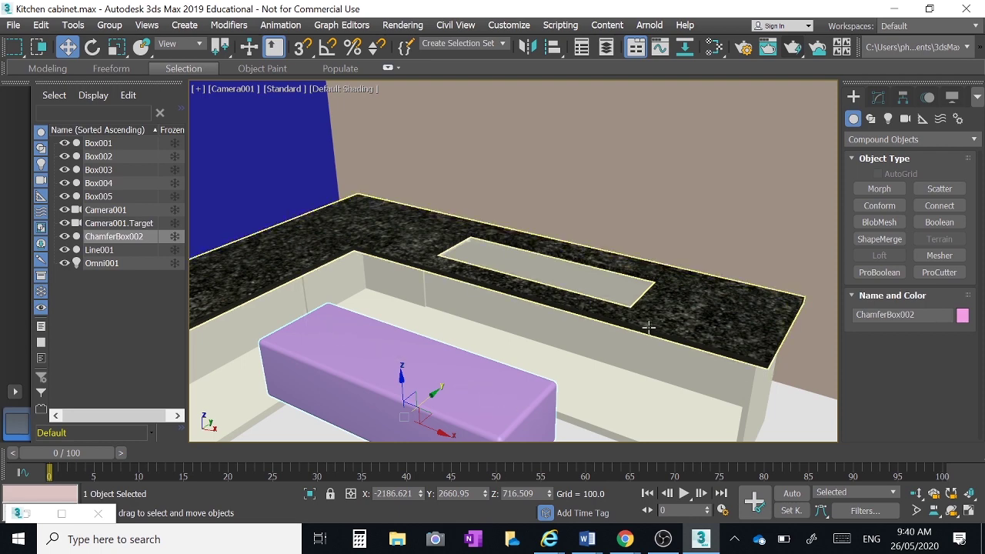
key(shift+q)
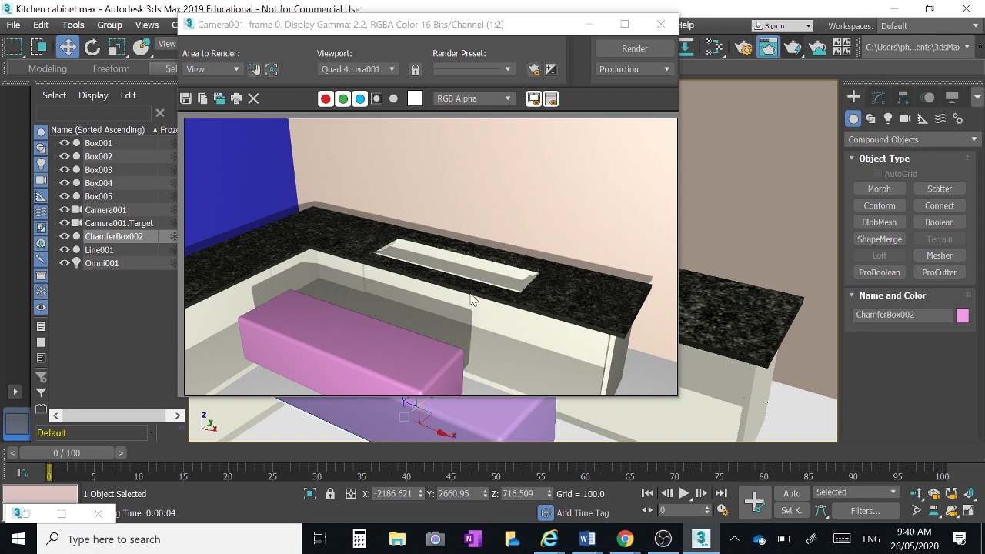
click(589, 24)
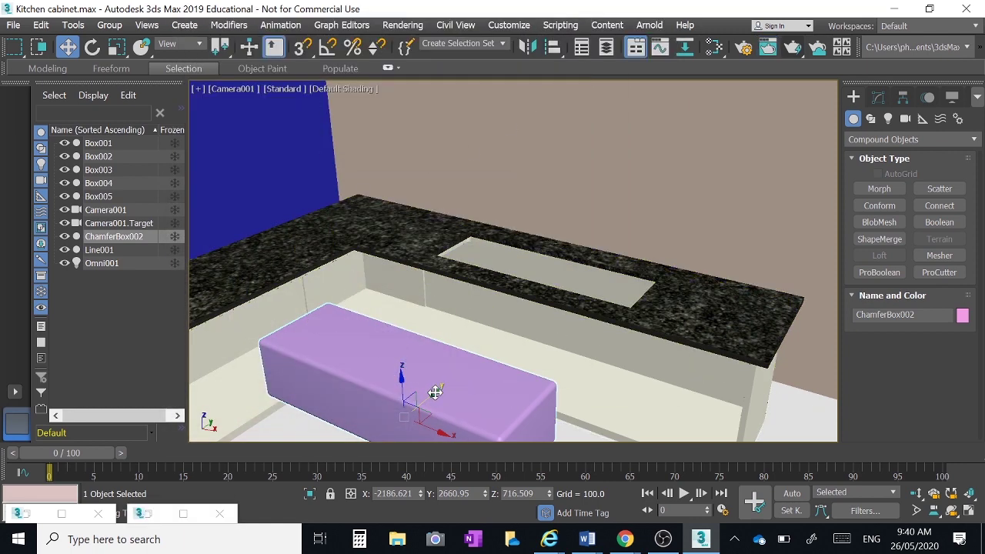
Step: Move the chamfer box back along Y into the countertop opening, centring it at Y about 4052
drag(434, 393, 592, 290)
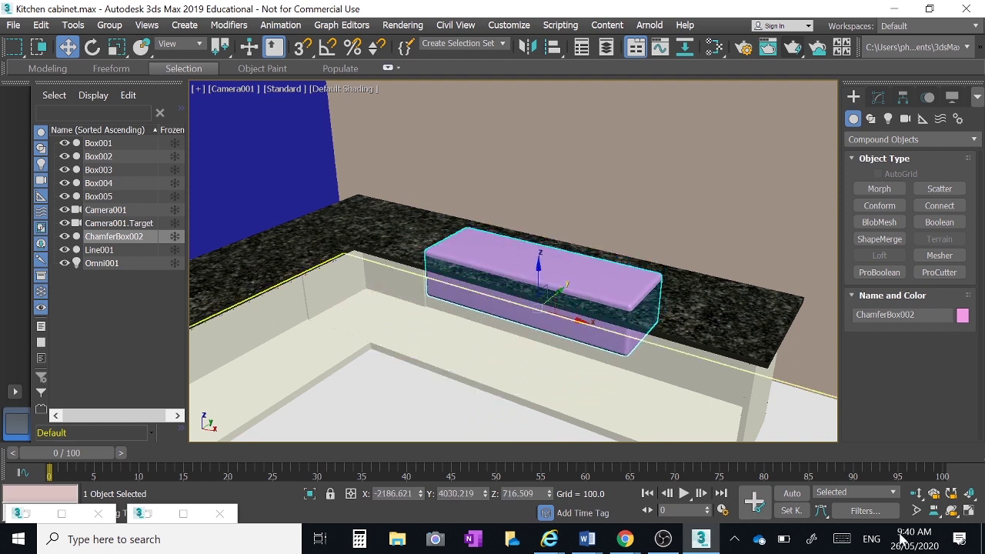
click(971, 512)
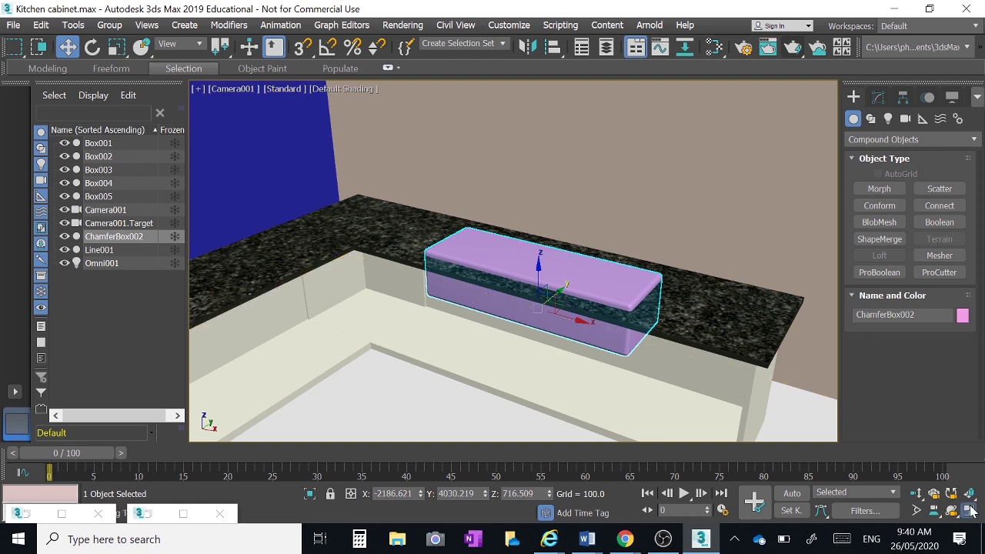
scroll(262, 214, up, 4)
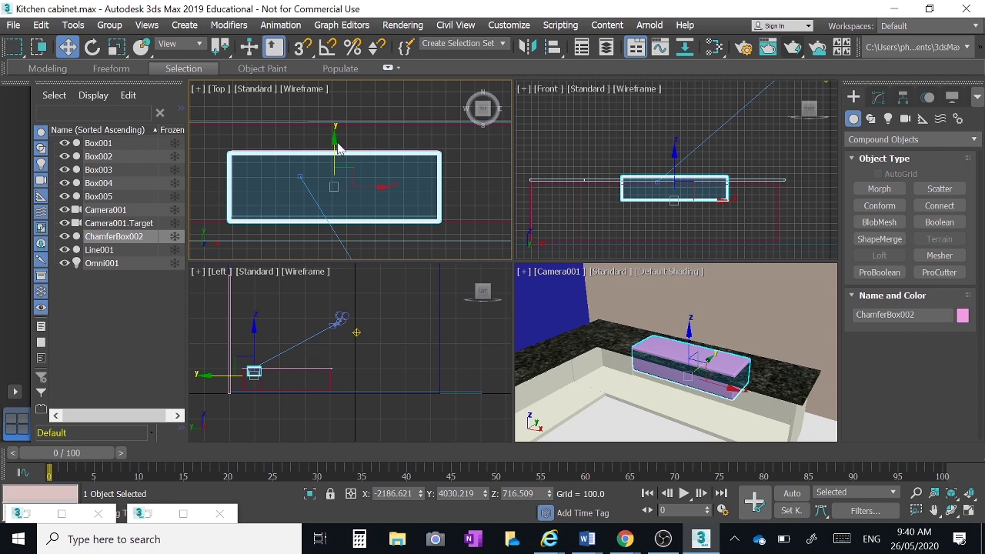
click(334, 134)
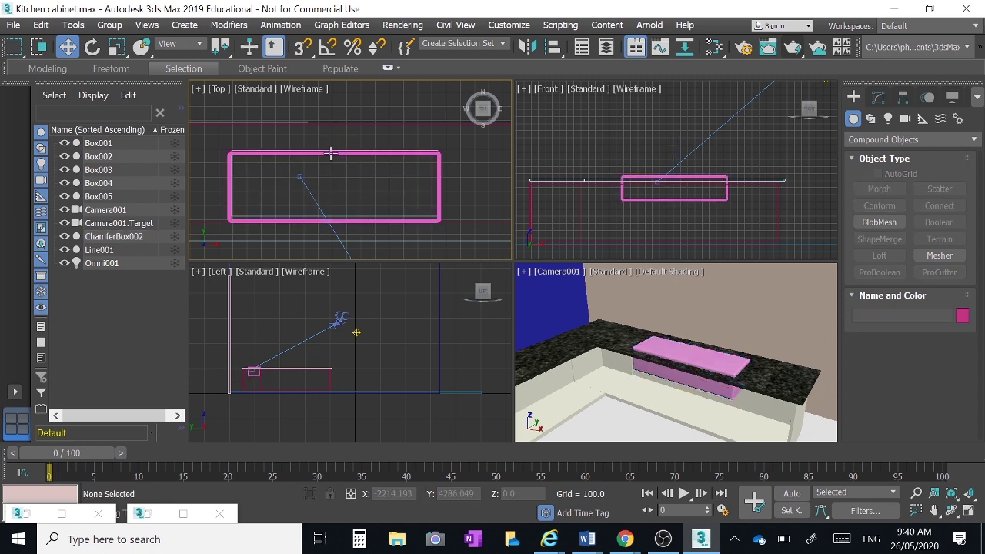
click(330, 153)
drag(334, 140, 332, 138)
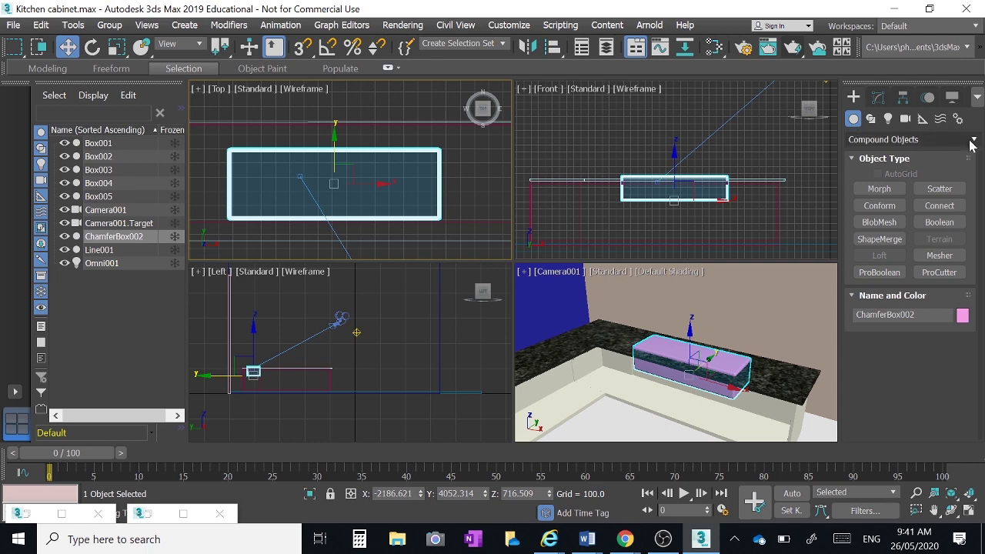
Step: Create a chamfer box about 346 long, 421 wide and 559 high within one end of the large chamfer box in the Top view
click(909, 139)
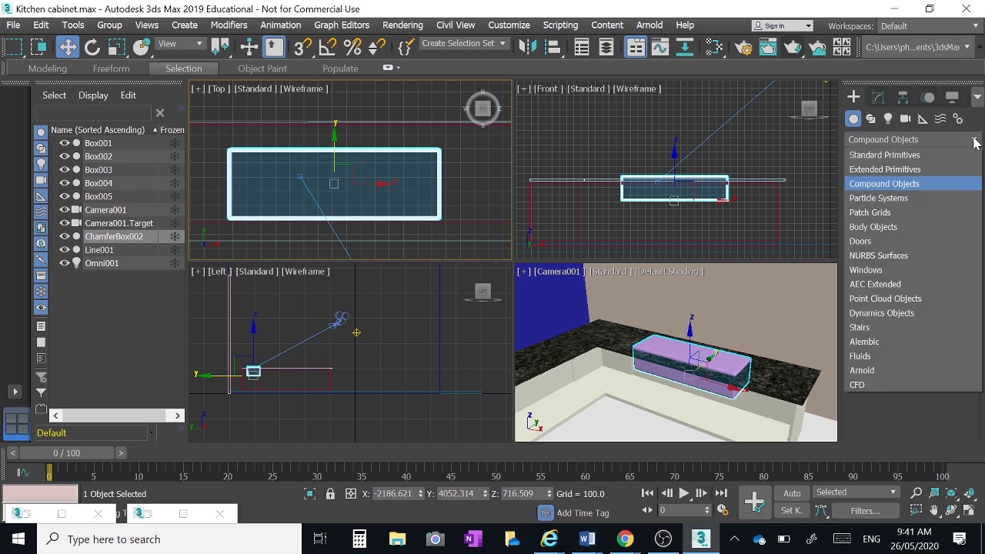
click(905, 168)
click(895, 208)
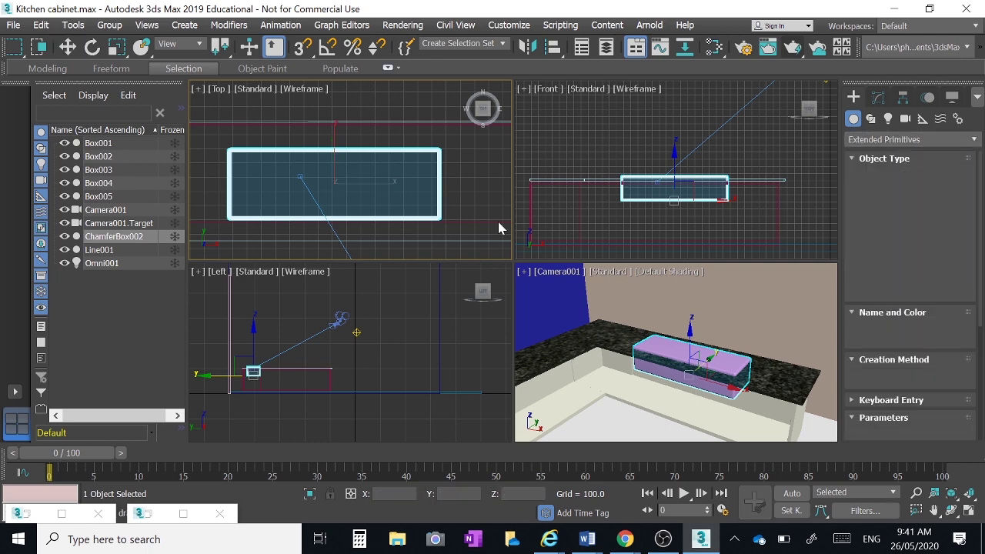
click(968, 514)
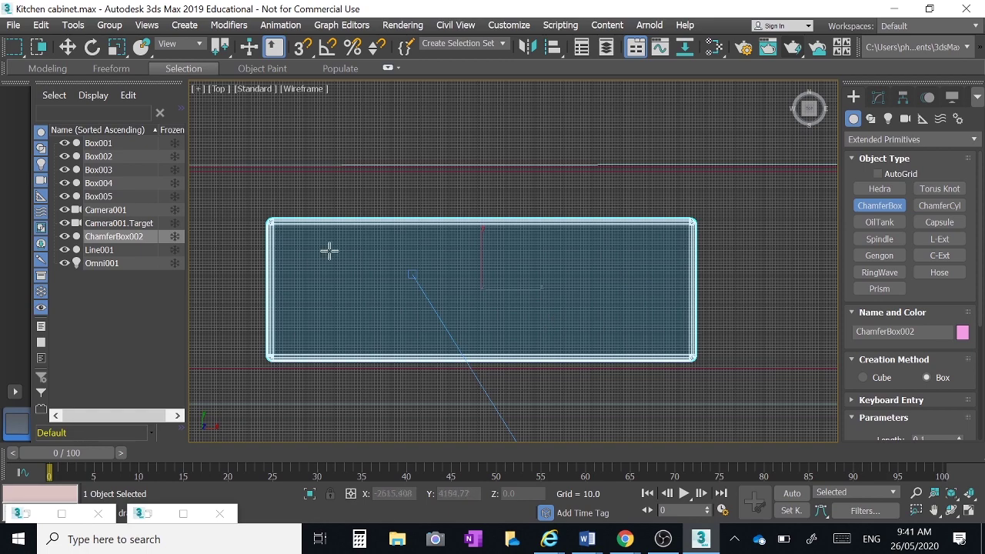
drag(288, 239, 409, 335)
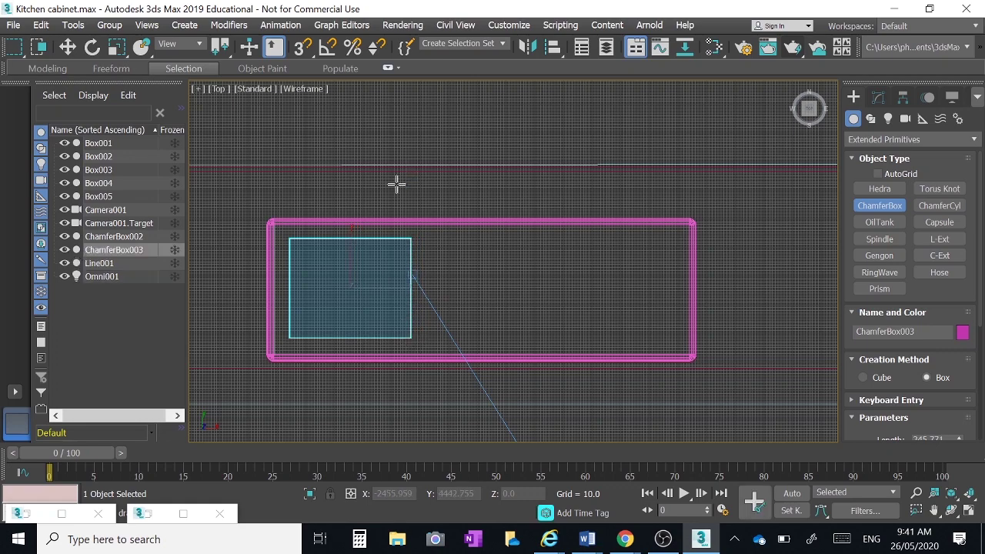
Step: Set the new chamfer box's fillet to 50
scroll(789, 332, down, 2)
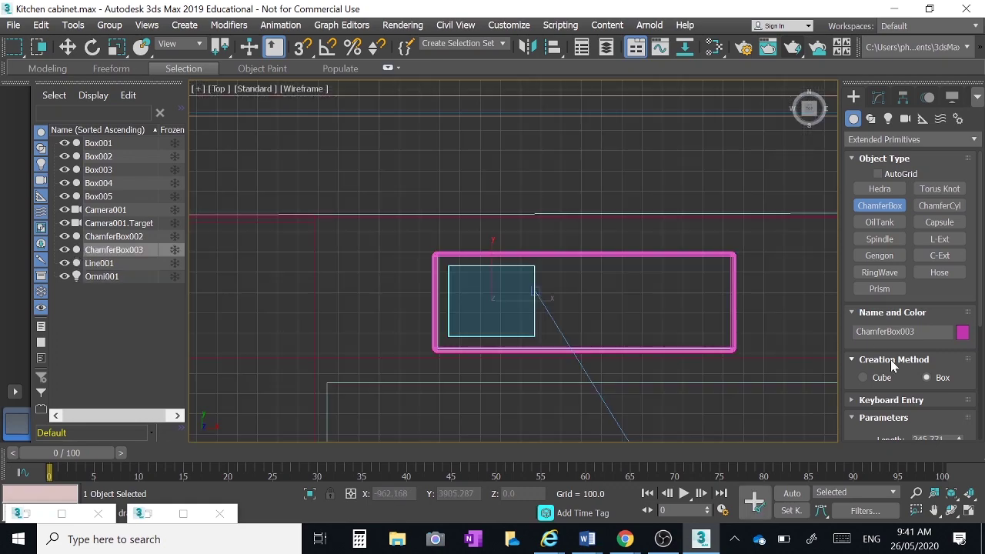
scroll(865, 206, down, 5)
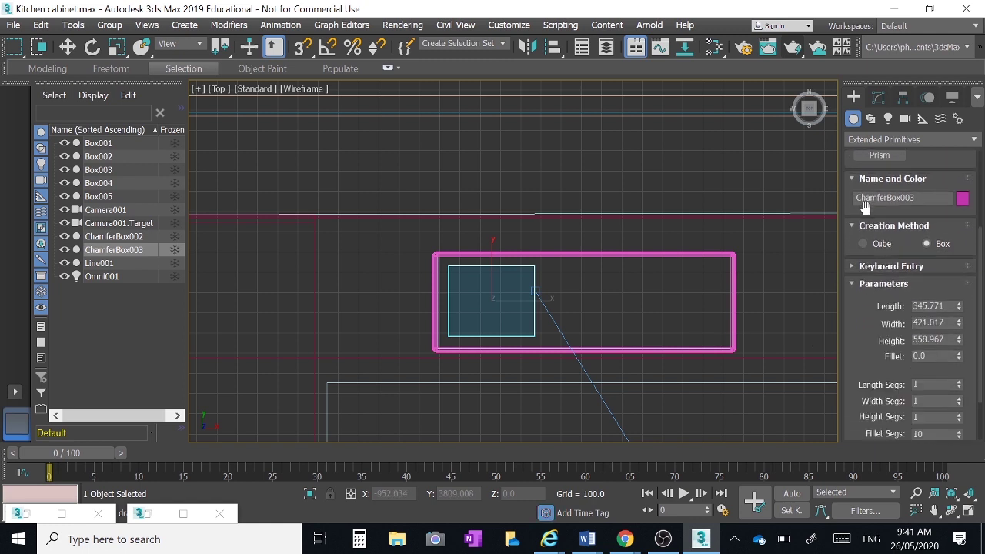
click(931, 357)
text(50)
key(Return)
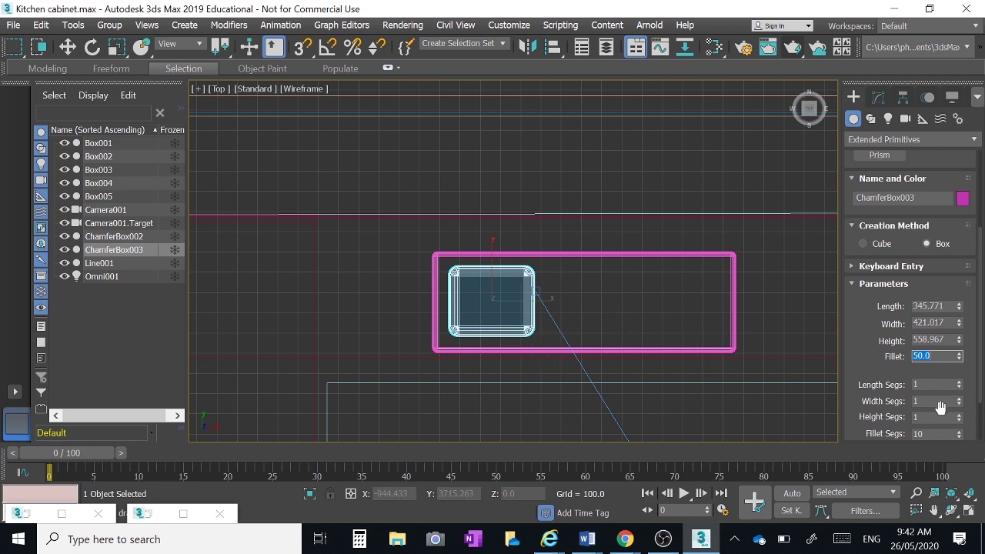
Step: Raise the small chamfer box to Z about 801 so its base sits inside the large chamfer box and its top projects above it
key(w)
key(alt+w)
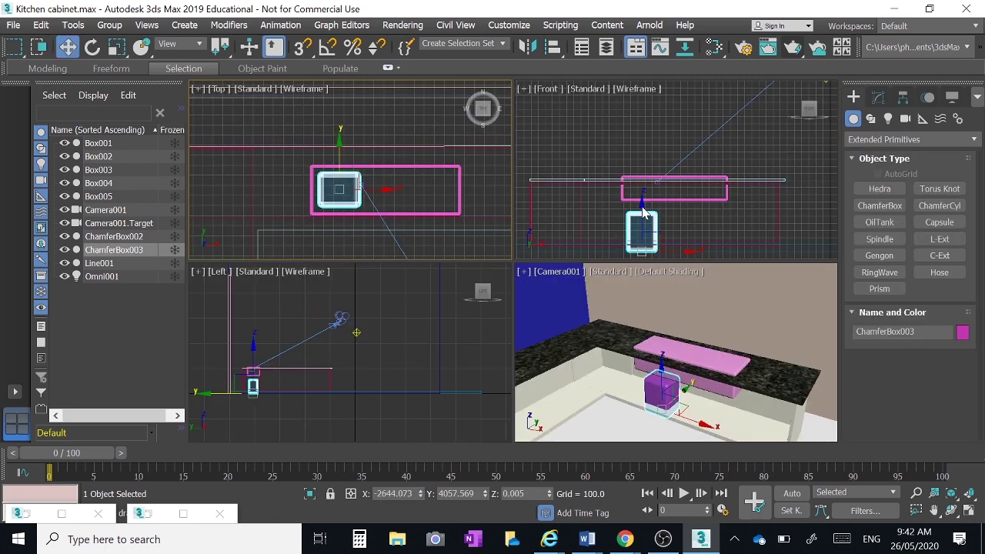
click(642, 198)
drag(642, 198, 643, 155)
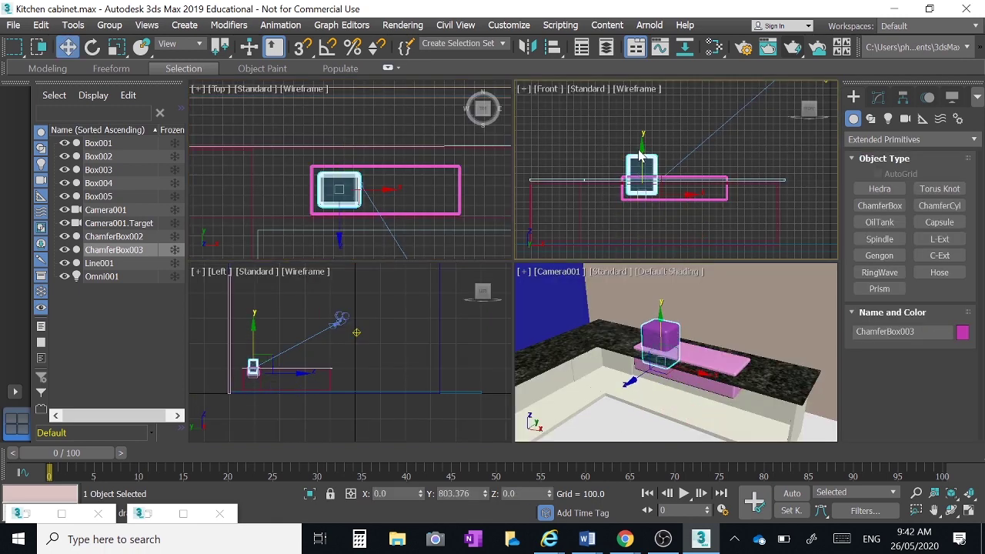
click(789, 206)
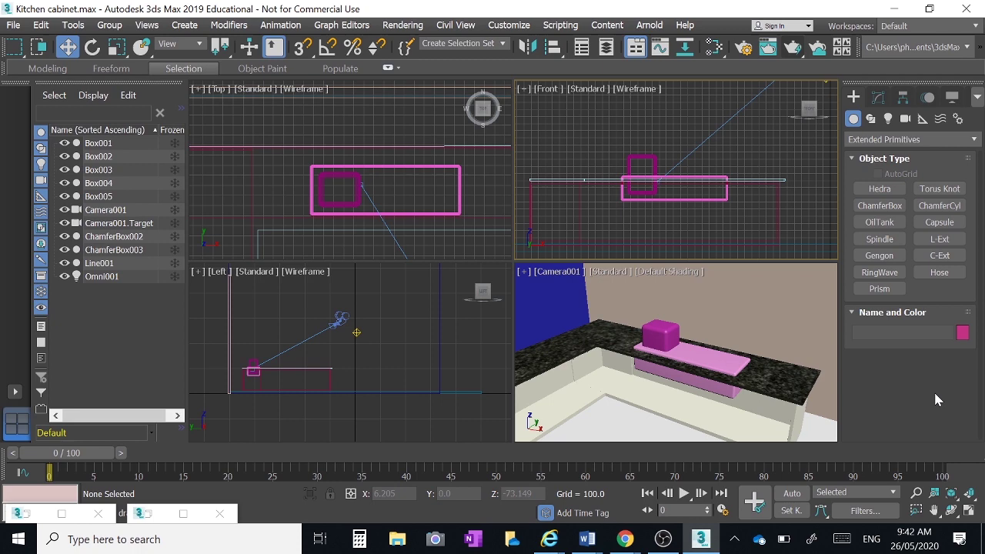
click(968, 511)
middle_drag(408, 324, 373, 353)
click(396, 271)
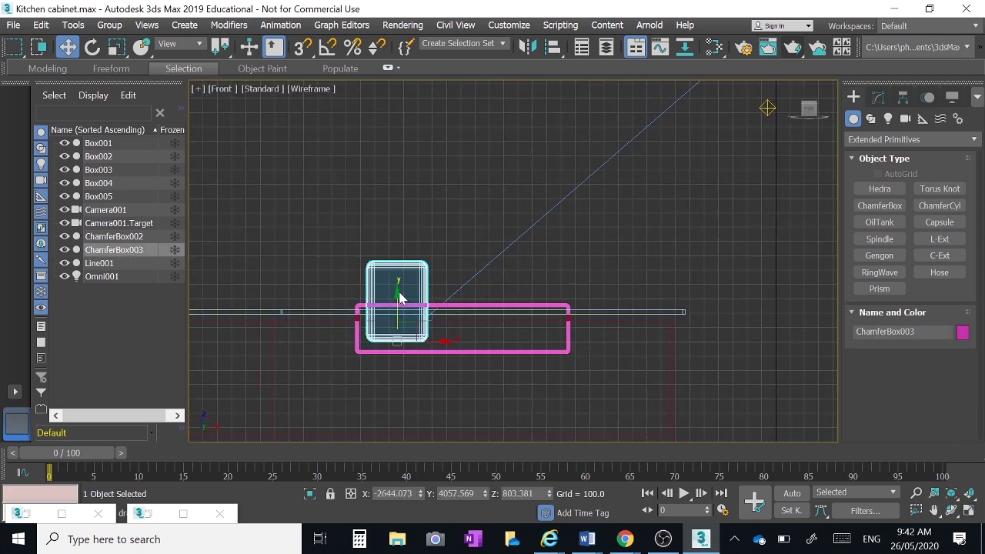
mouse_move(399, 298)
mouse_down()
mouse_move(398, 245)
mouse_move(398, 295)
mouse_up()
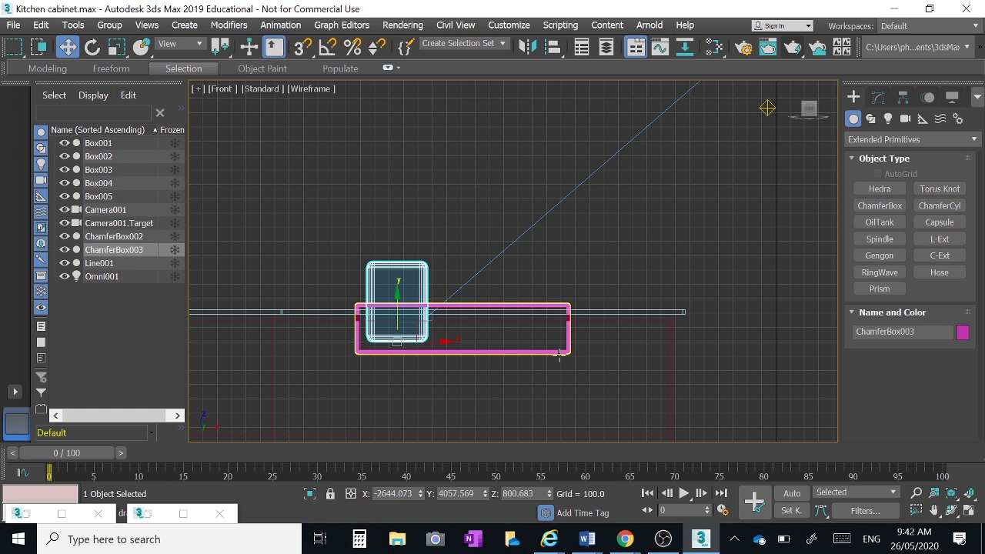
Step: Clone the small chamfer box as a copy and move the copy along X to about -2167
click(470, 306)
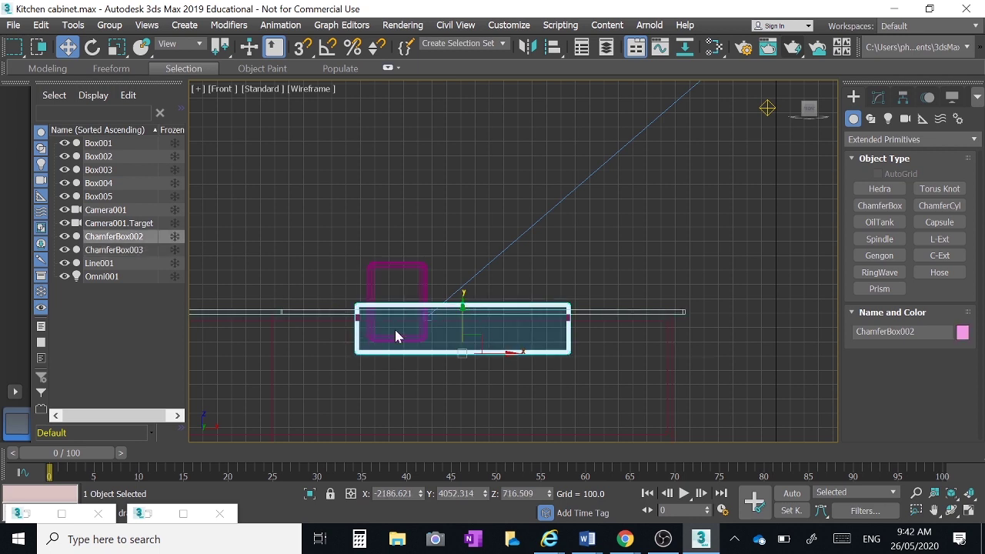
click(425, 276)
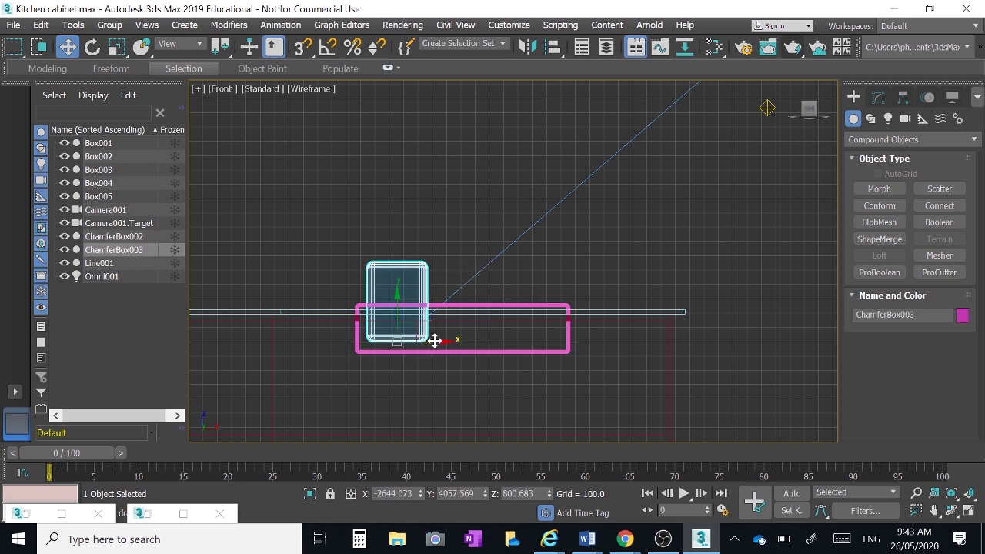
click(41, 25)
click(69, 143)
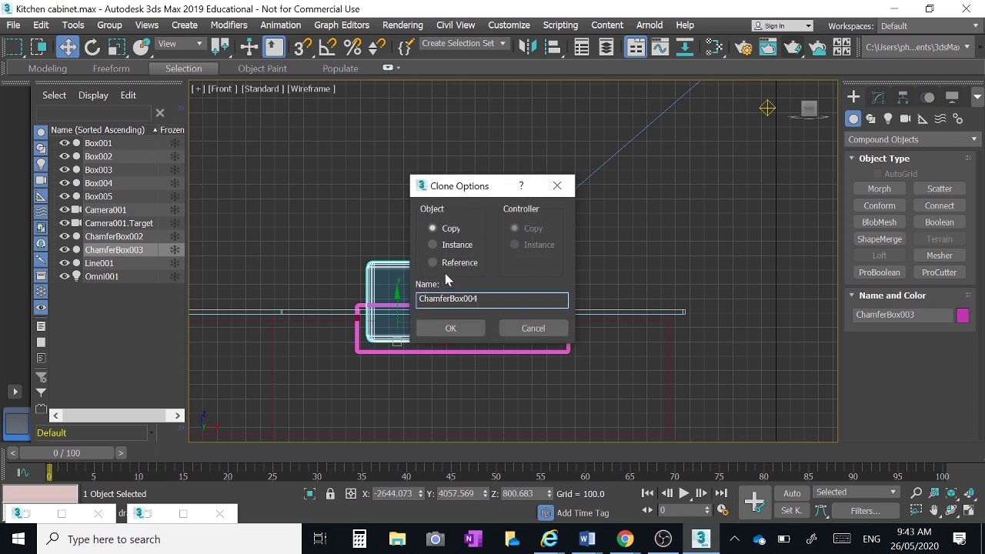
click(451, 329)
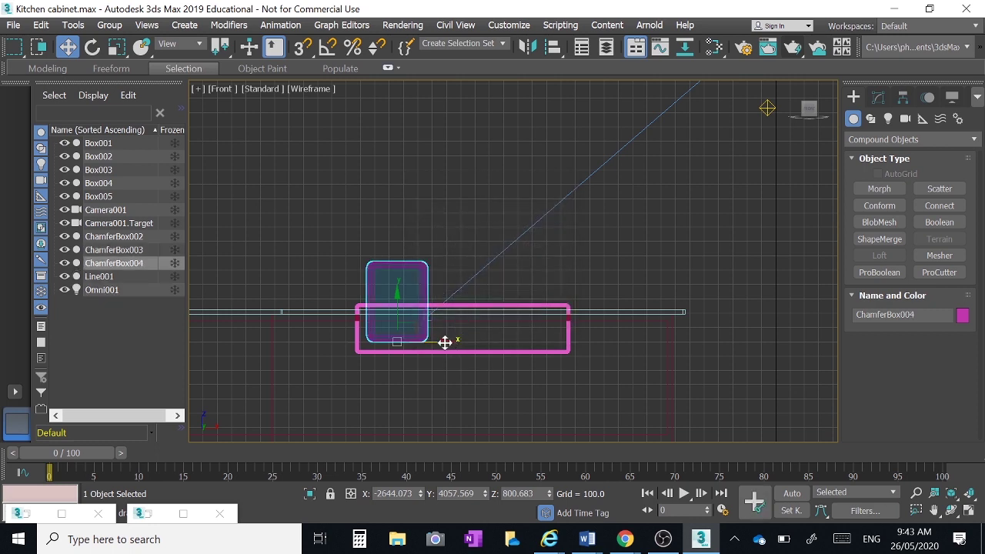
mouse_move(444, 344)
mouse_down()
mouse_move(530, 343)
mouse_move(514, 348)
mouse_up()
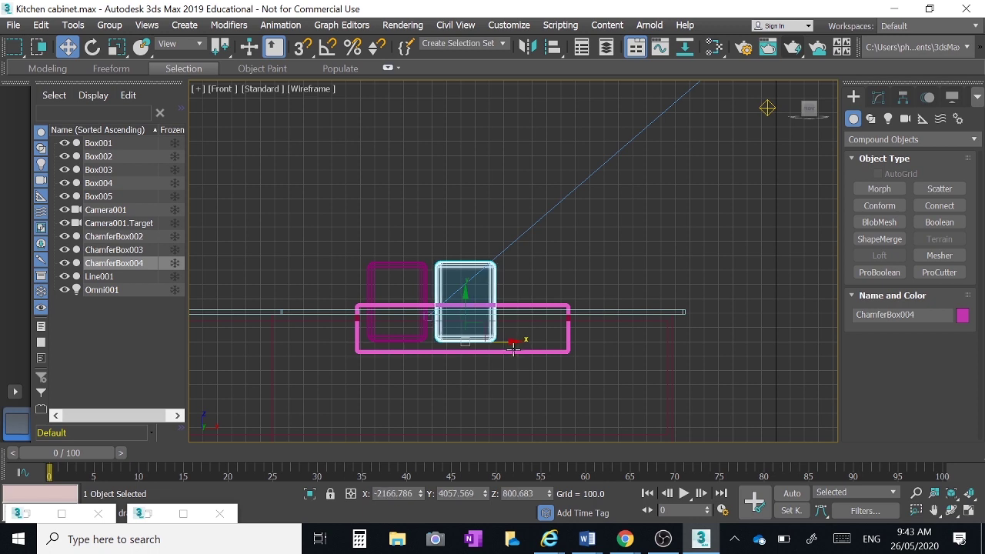
Step: Scale the copied chamfer box narrower along X and move it close to the first small box, at X about -2263
click(117, 47)
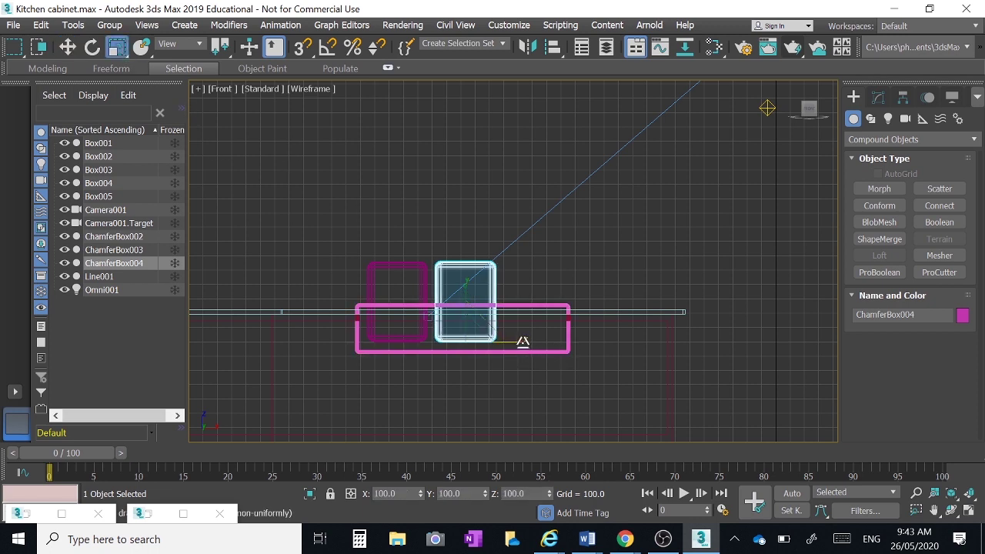
drag(522, 342, 498, 340)
click(67, 47)
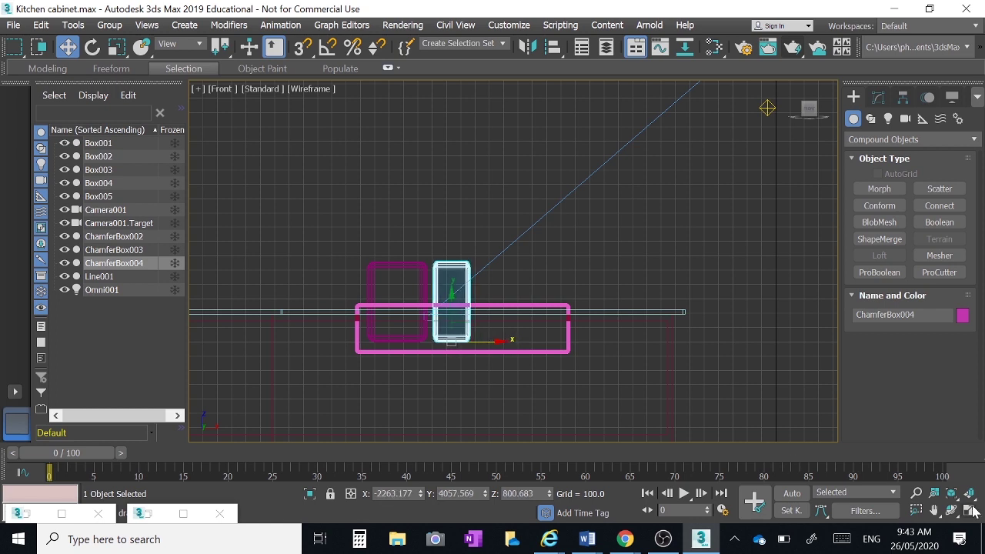
Step: Subtract both small chamfer boxes from the large chamfer box with ProBoolean to hollow out two sink basins
click(970, 511)
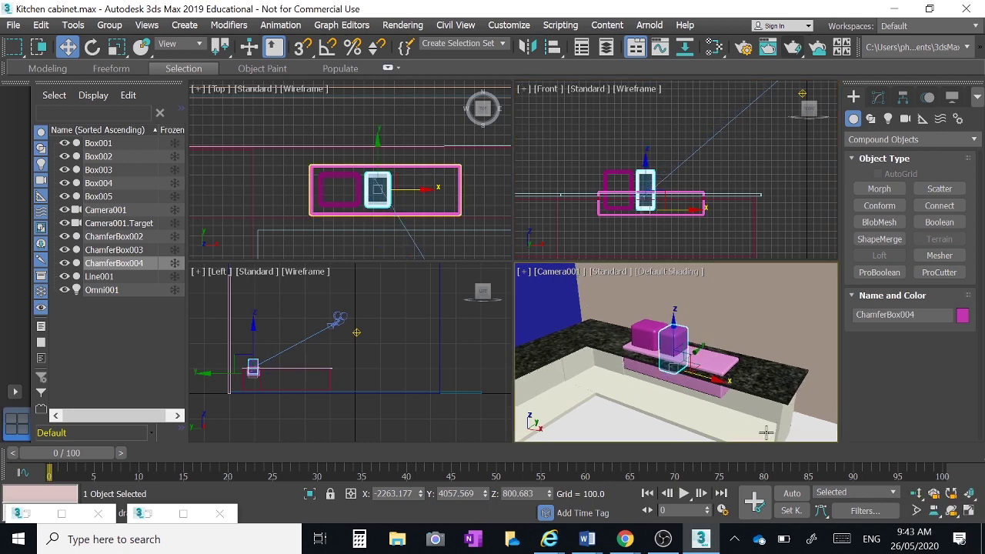
click(970, 511)
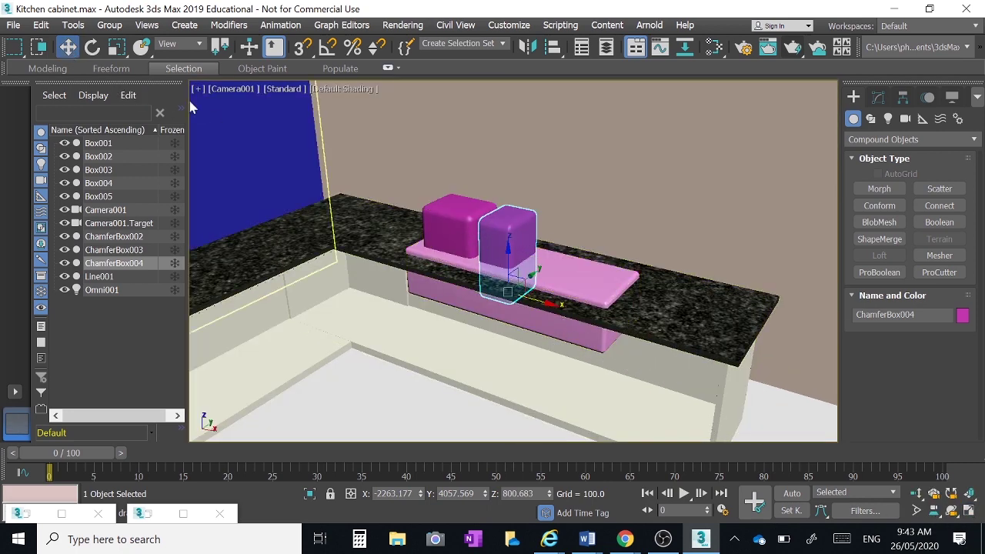
click(602, 284)
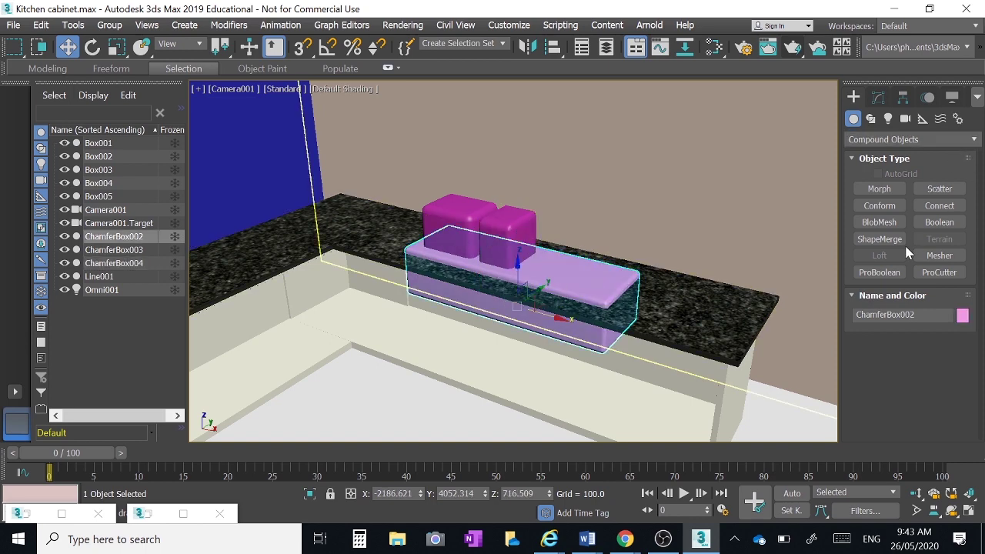
click(884, 274)
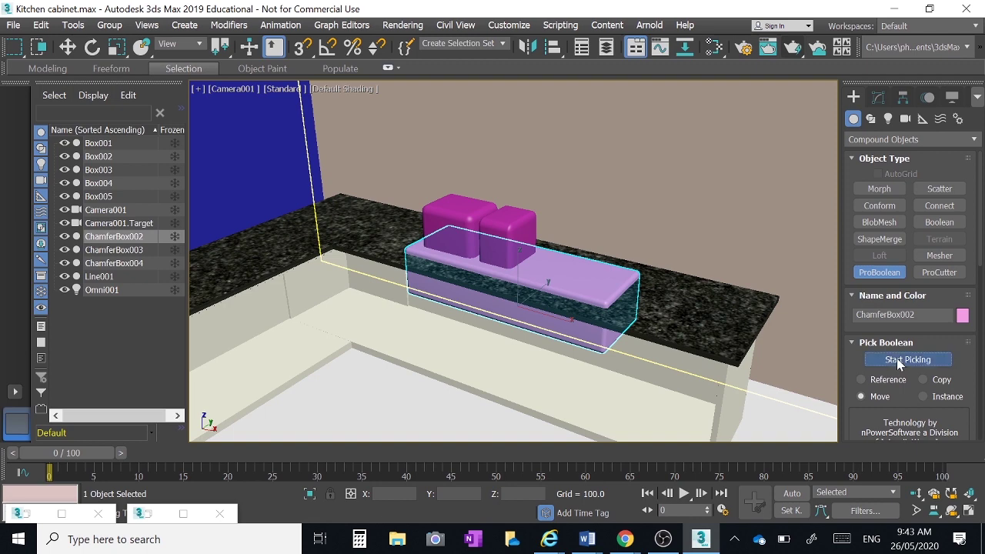
click(897, 359)
click(511, 235)
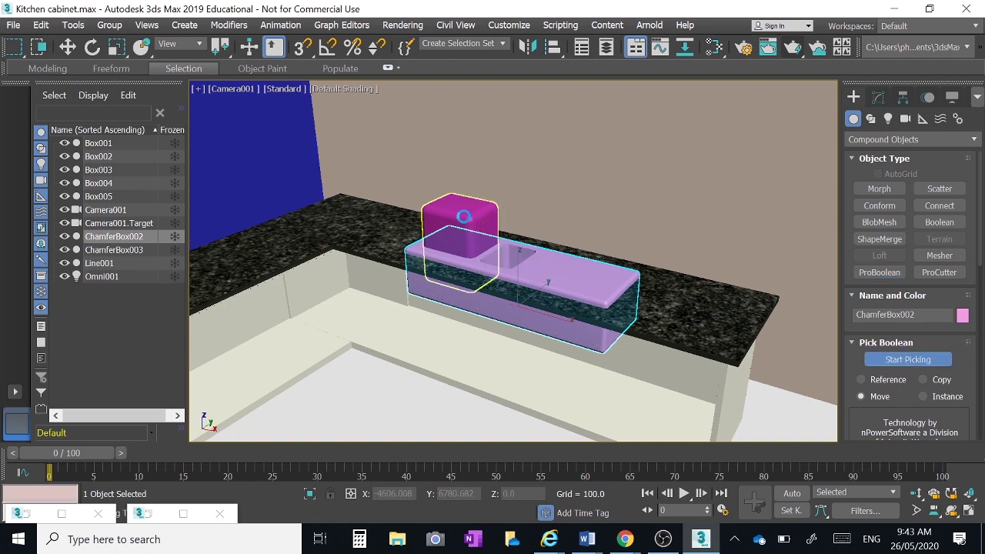
click(467, 219)
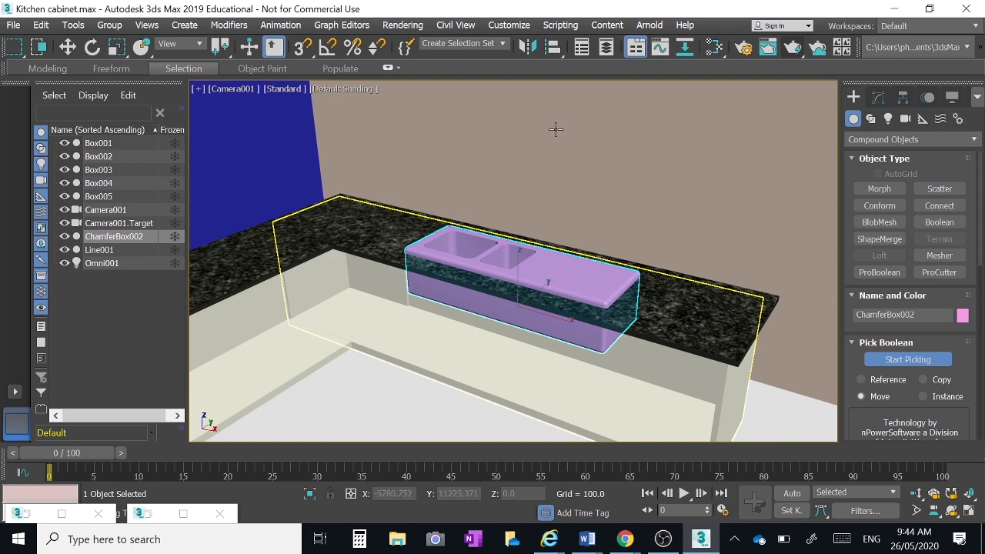
Step: Add a new Raytrace material in the Slate Material Editor and set its diffuse color to white
click(713, 47)
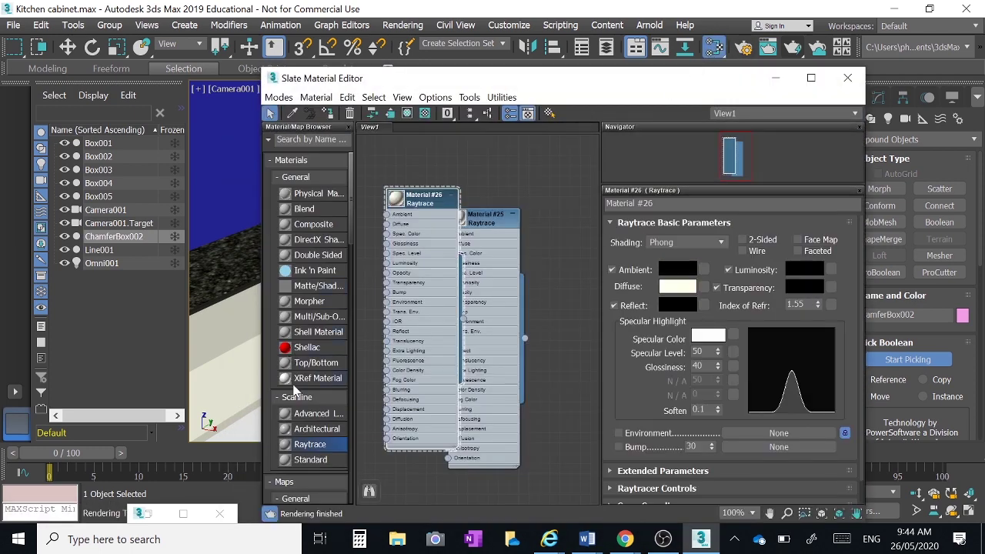
double_click(306, 444)
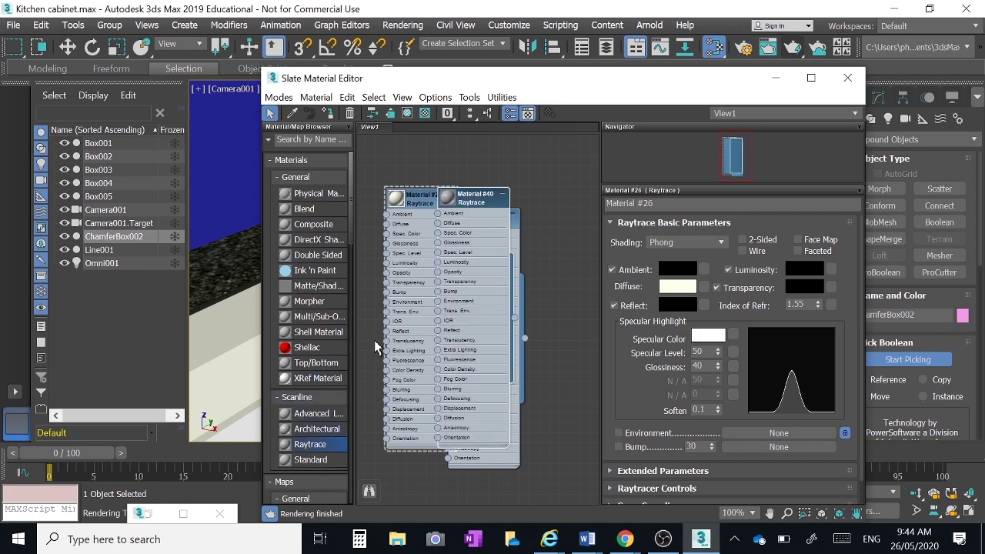
double_click(466, 202)
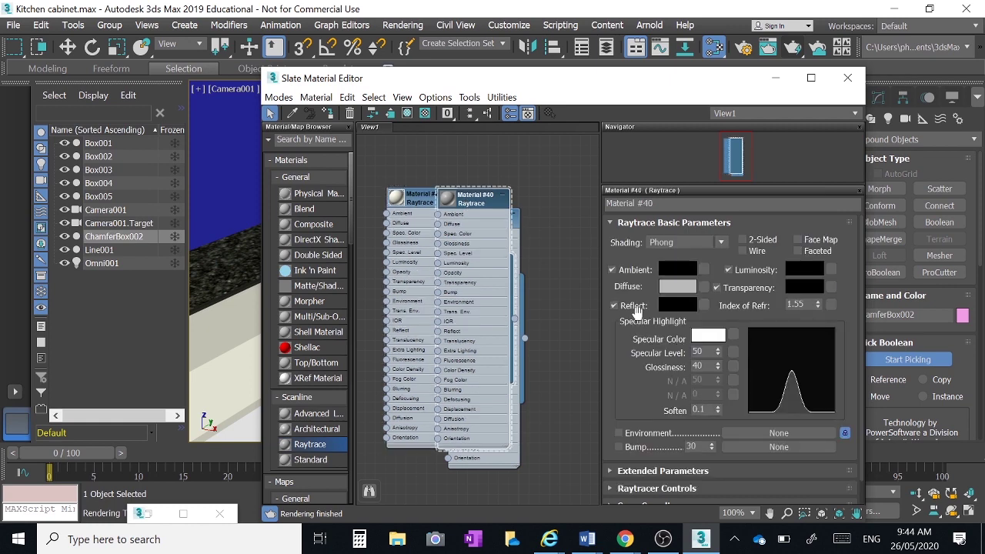
click(677, 287)
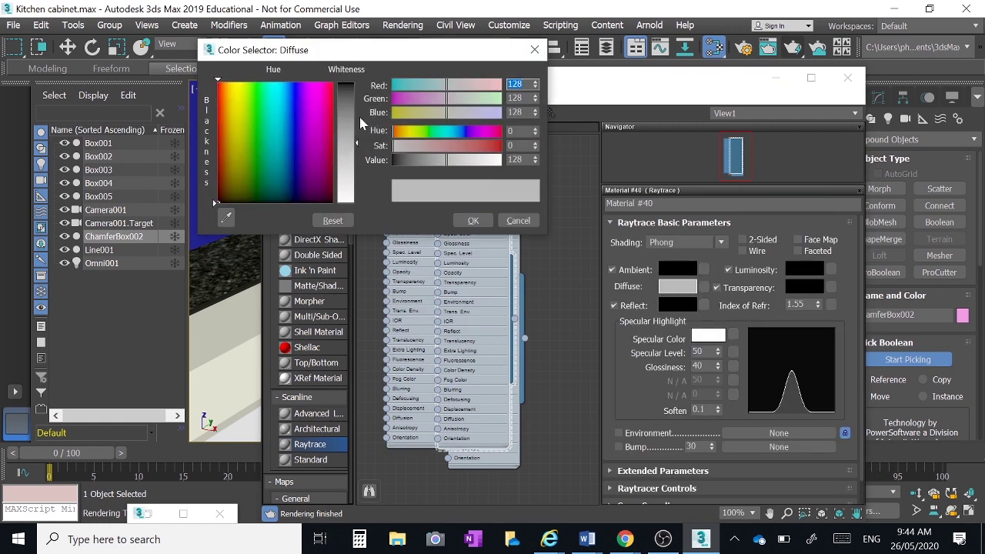
drag(355, 148, 355, 201)
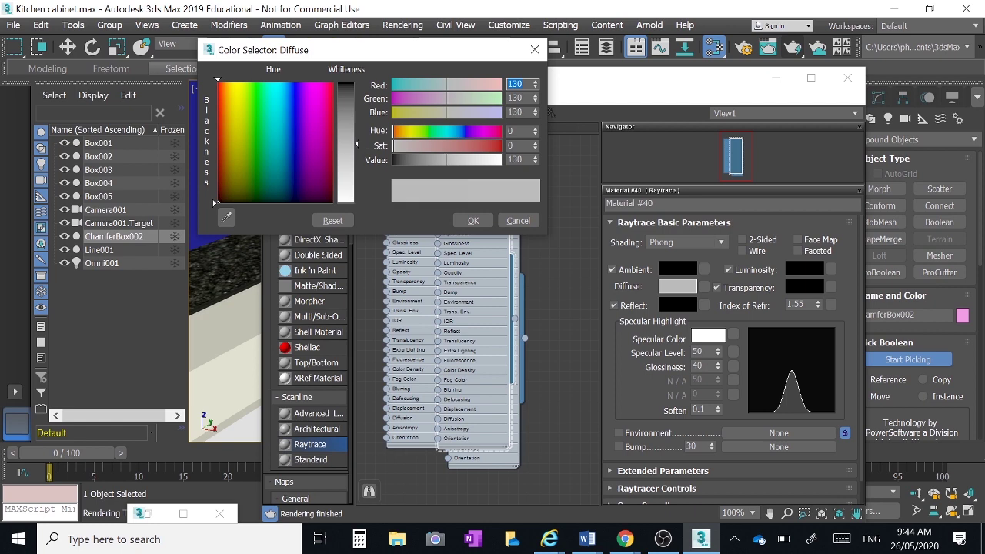
click(473, 220)
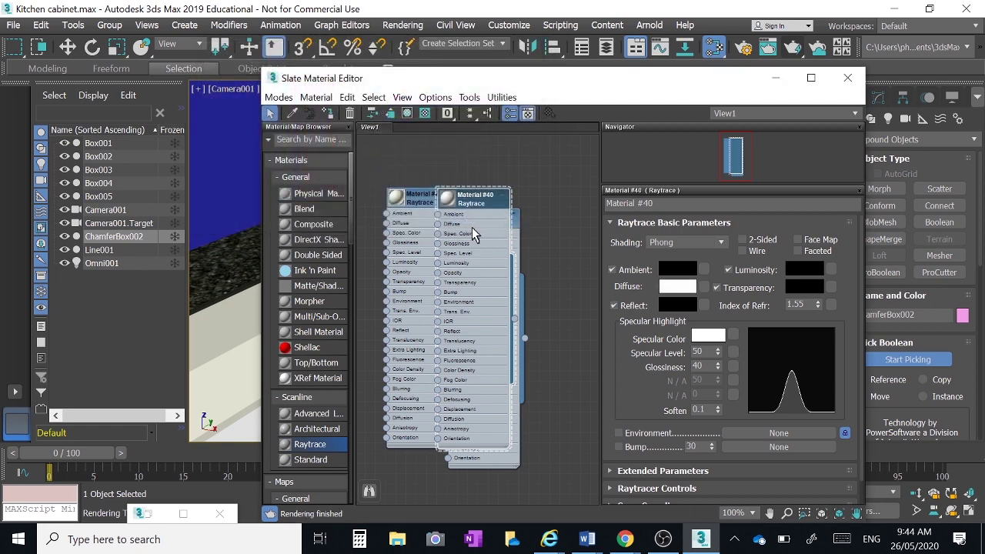
Step: Set the new Raytrace material's numeric reflect amount to 50, glossiness to 100 and specular level to 100
click(614, 306)
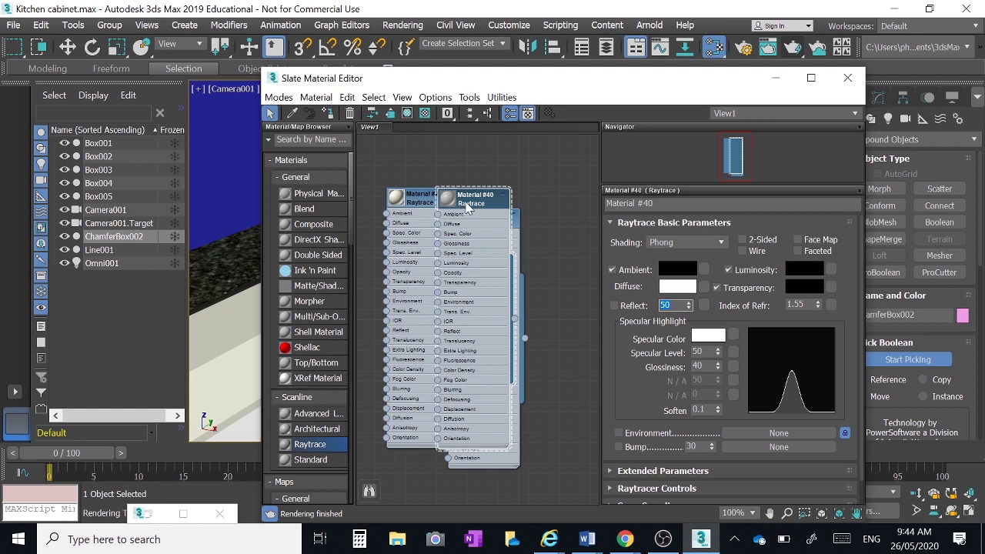
click(702, 366)
text(100)
key(Return)
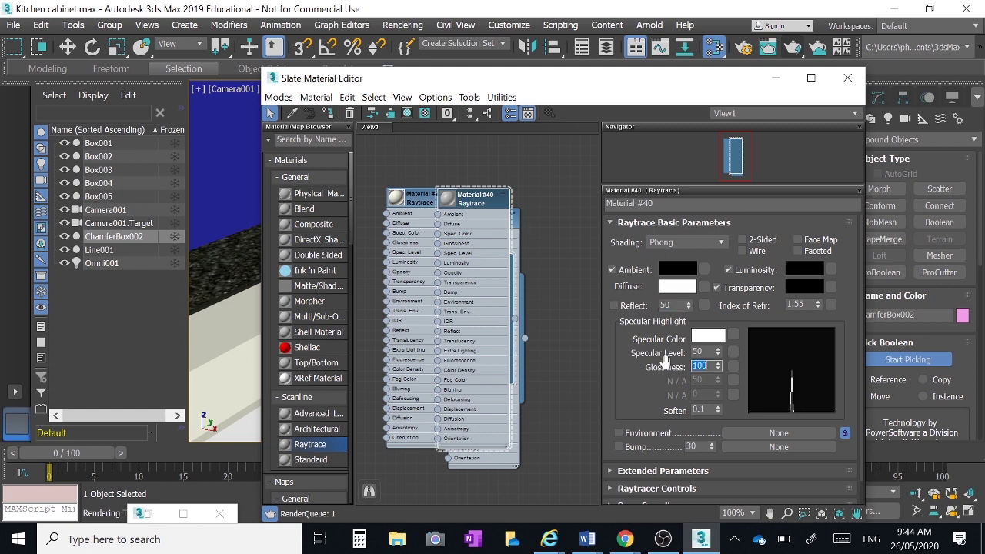
click(701, 352)
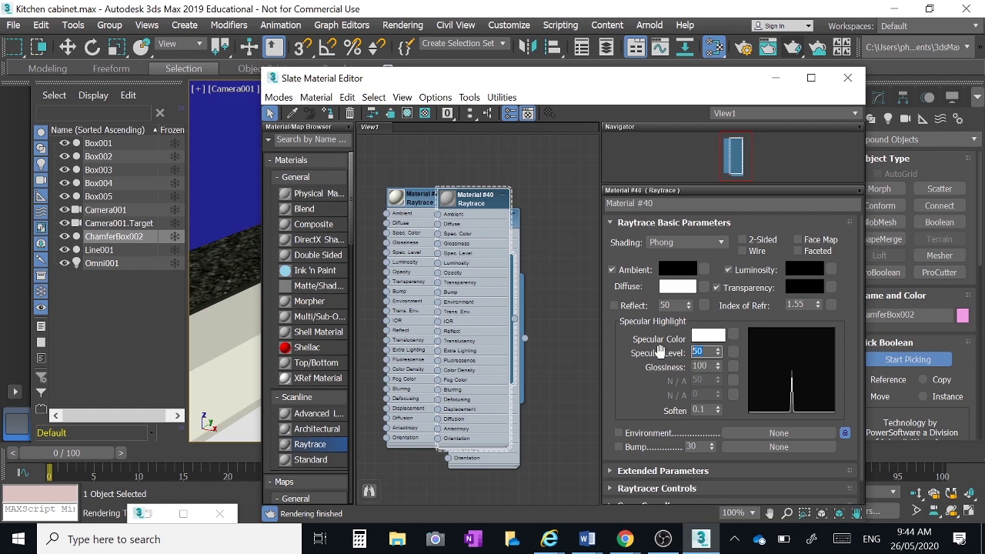
text(100)
key(Return)
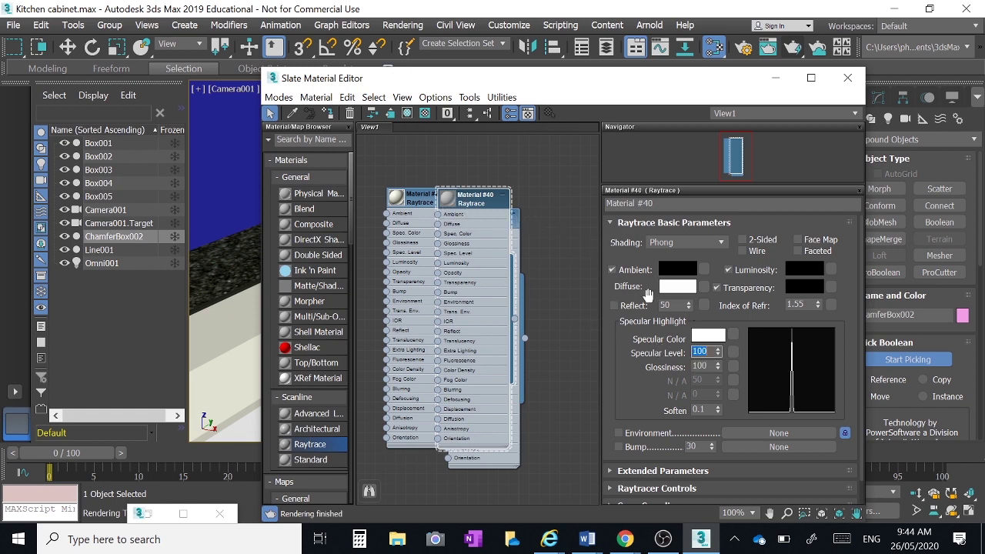
Step: Assign the new Raytrace material to the selected two-basin sink
drag(596, 90, 532, 222)
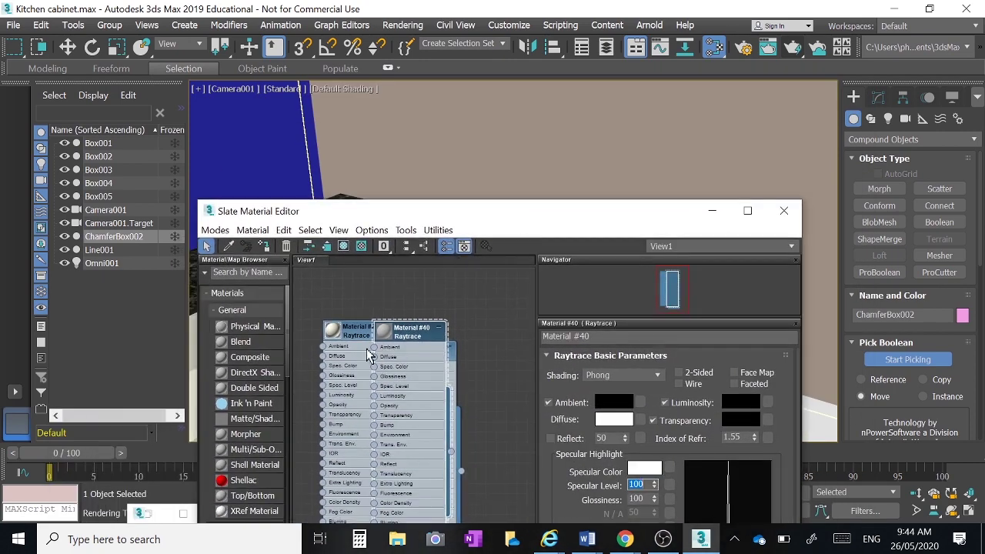
right_click(412, 333)
click(474, 159)
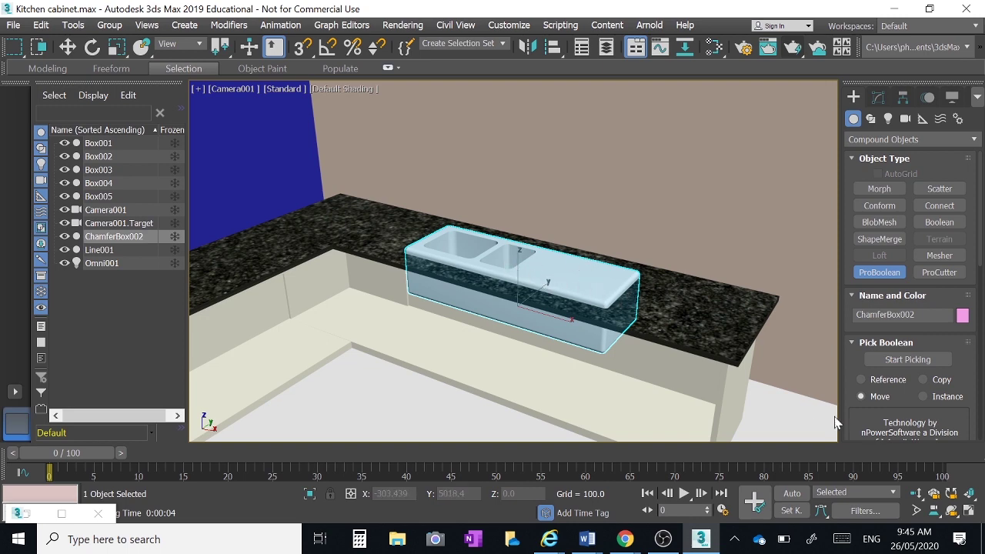
Step: Create a small Capsule extended primitive just above the sink's top edge in the Left view, with a radius of about 17.4
click(963, 509)
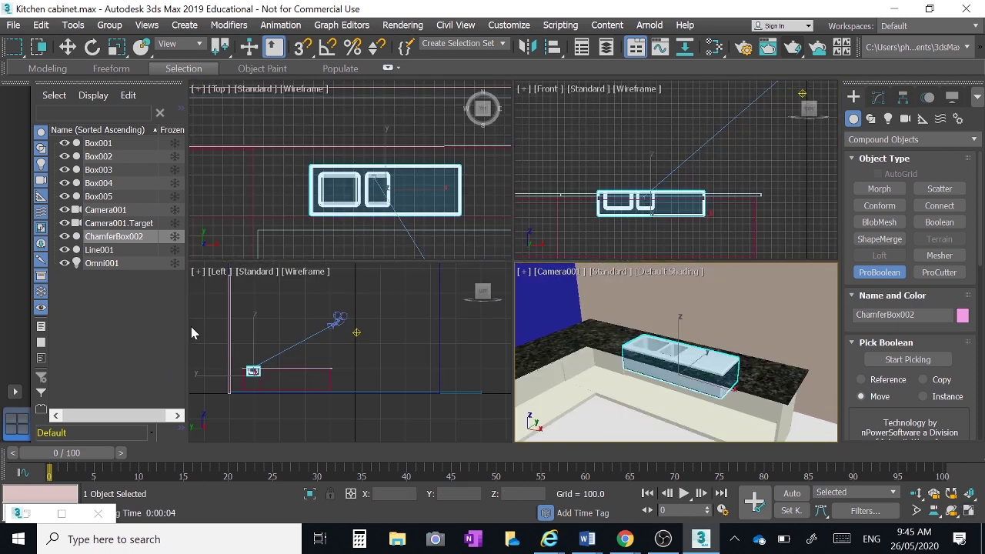
scroll(211, 319, up, 4)
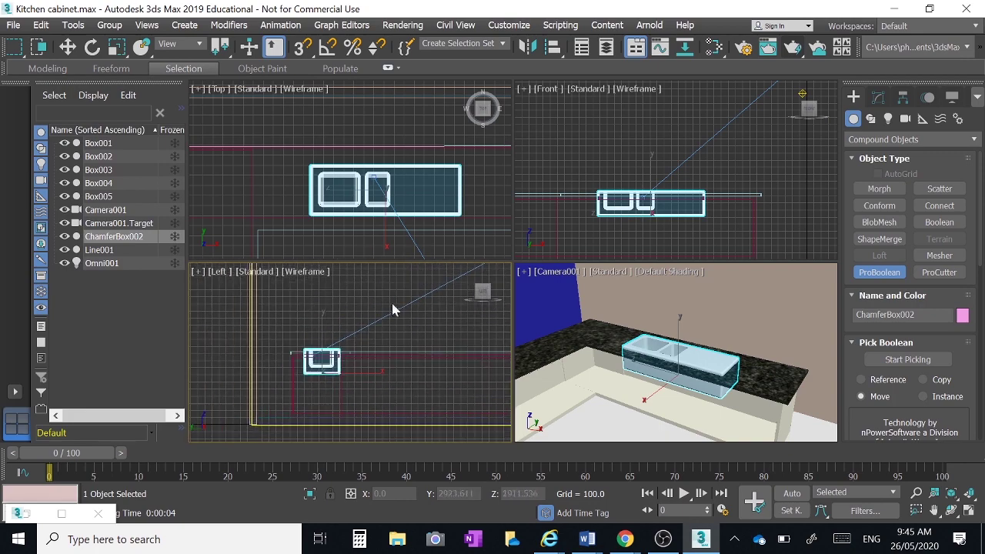
scroll(298, 355, up, 5)
key(alt+w)
click(884, 140)
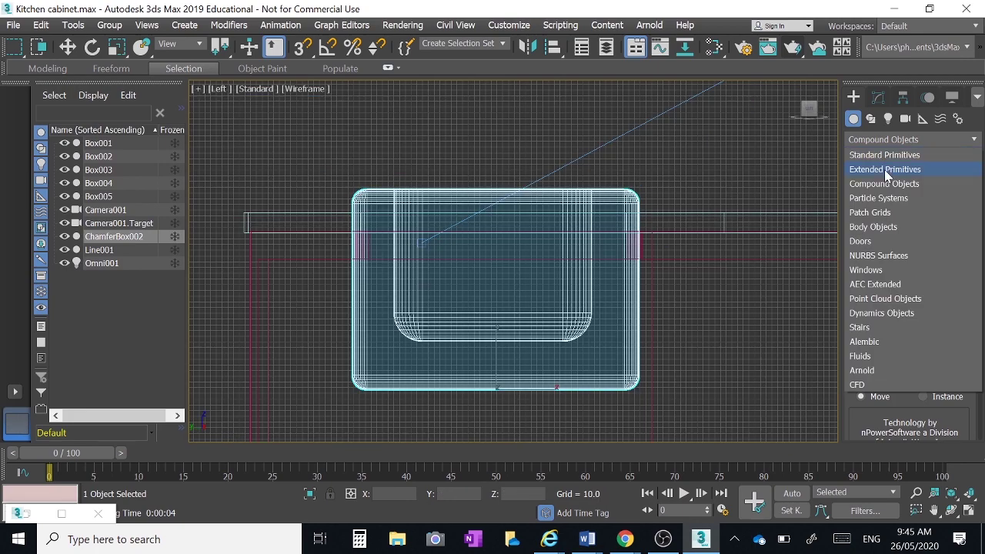
click(884, 169)
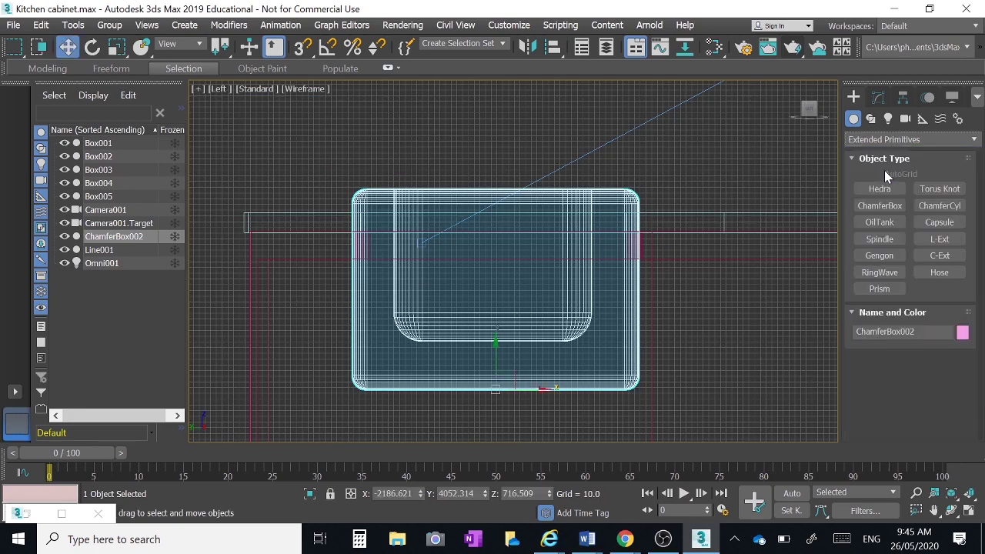
click(937, 222)
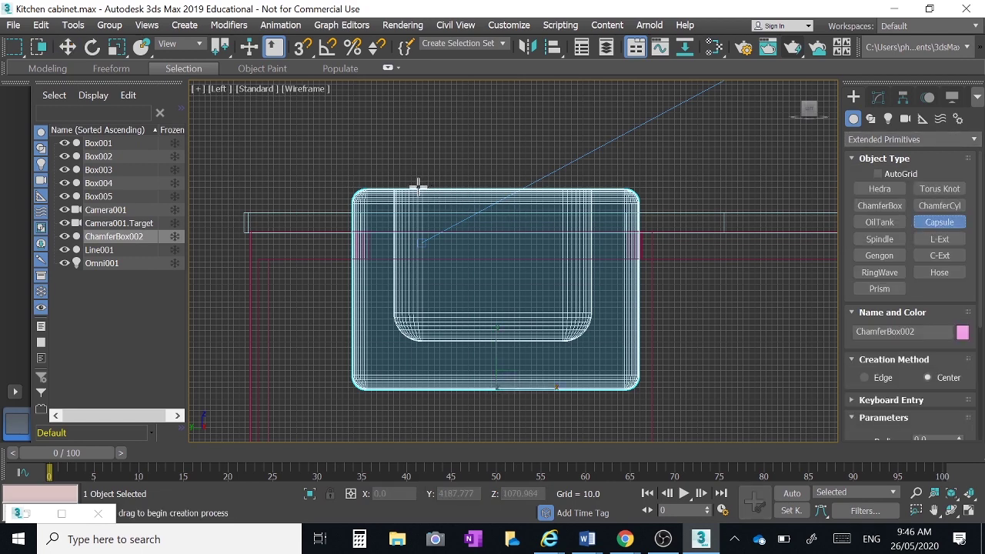
drag(421, 166, 423, 166)
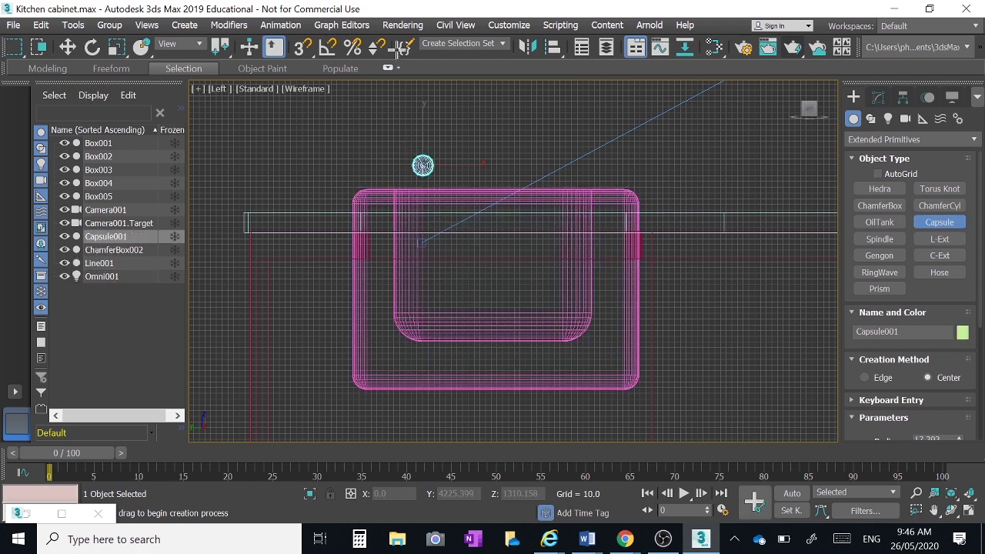
Step: Place the capsule above the sink's draining area at X about -1581, with a height of 500 and a radius of 15
click(969, 510)
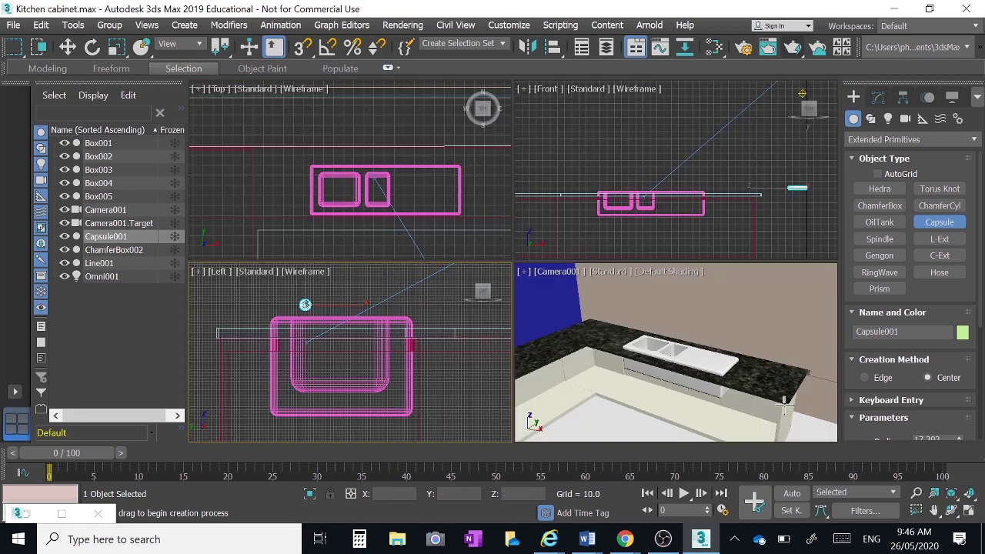
text(5)
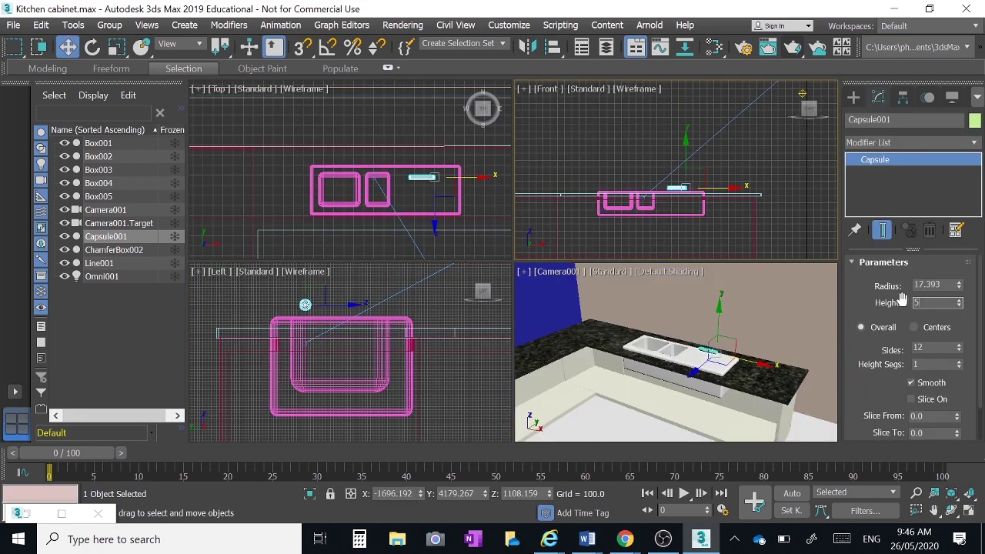
text(00)
key(Return)
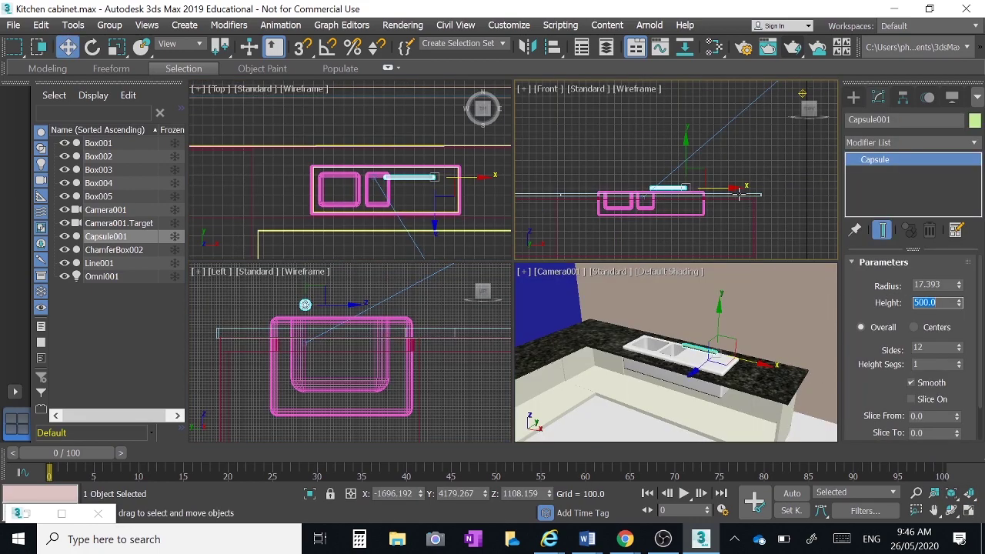
drag(726, 186, 737, 186)
click(937, 284)
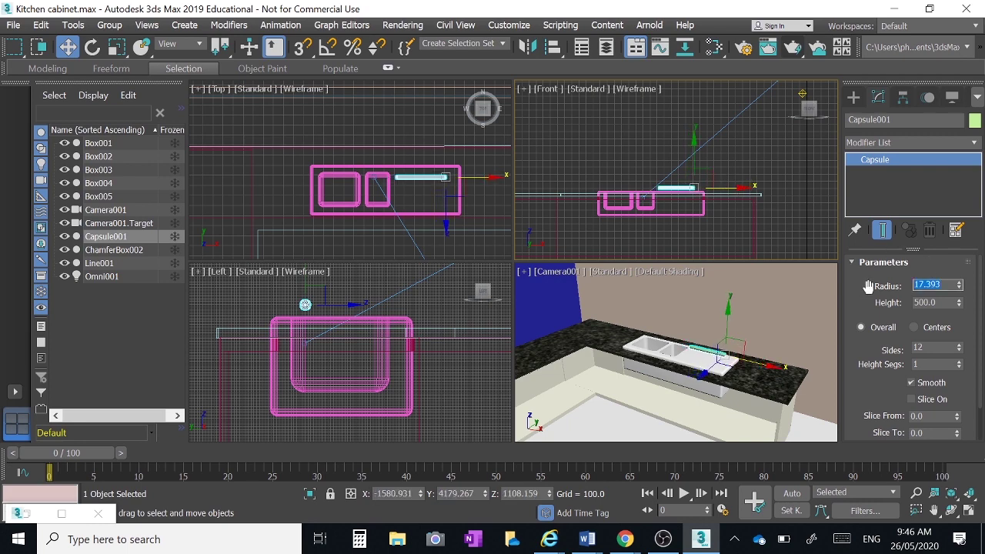
text(15)
key(Return)
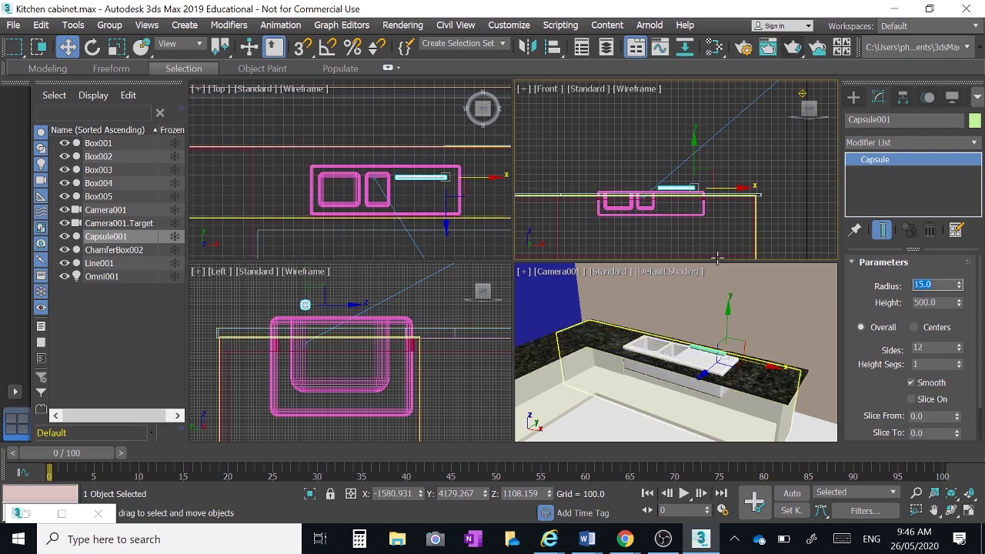
Step: Bring the Camera001 view in close on the sink's draining area and render it to check the capsule and the reflections
click(968, 510)
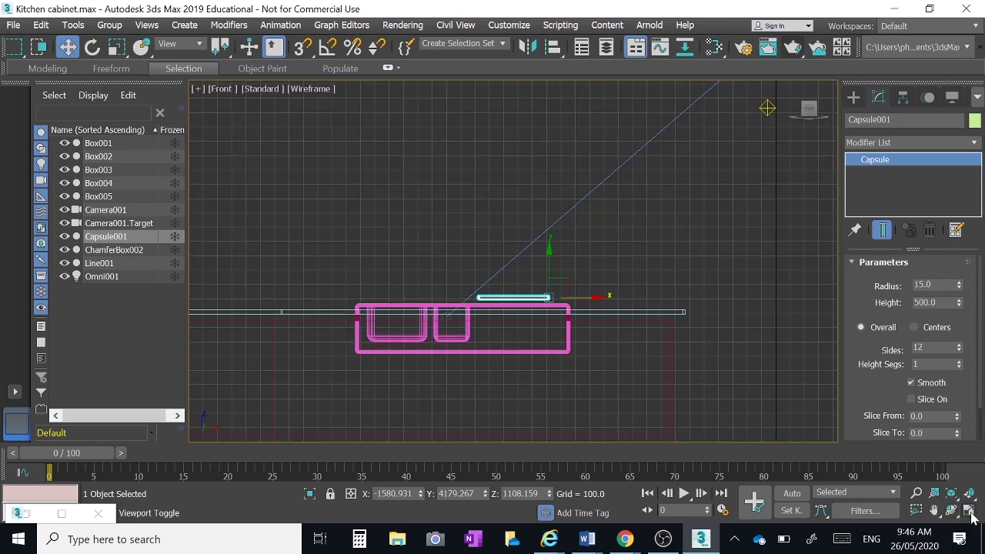
click(968, 510)
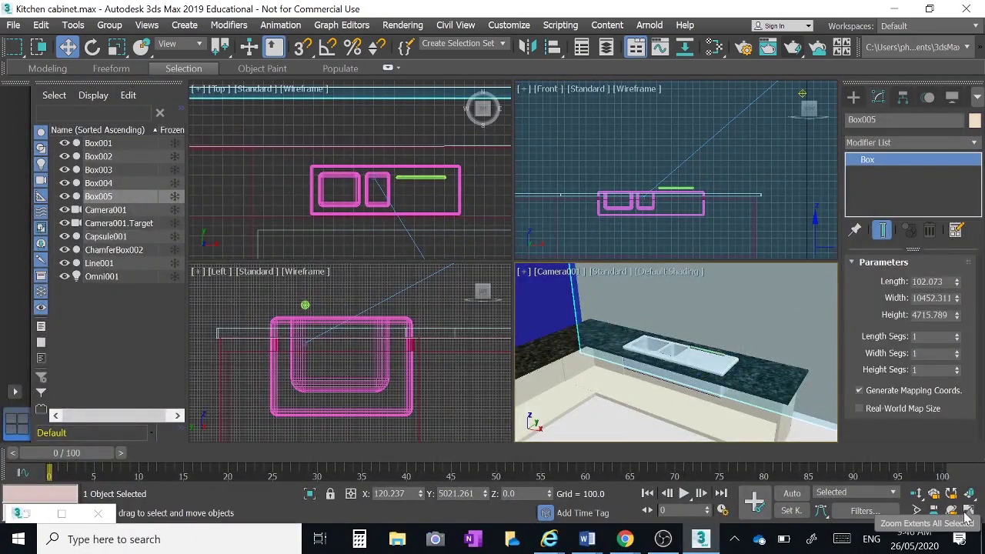
click(968, 513)
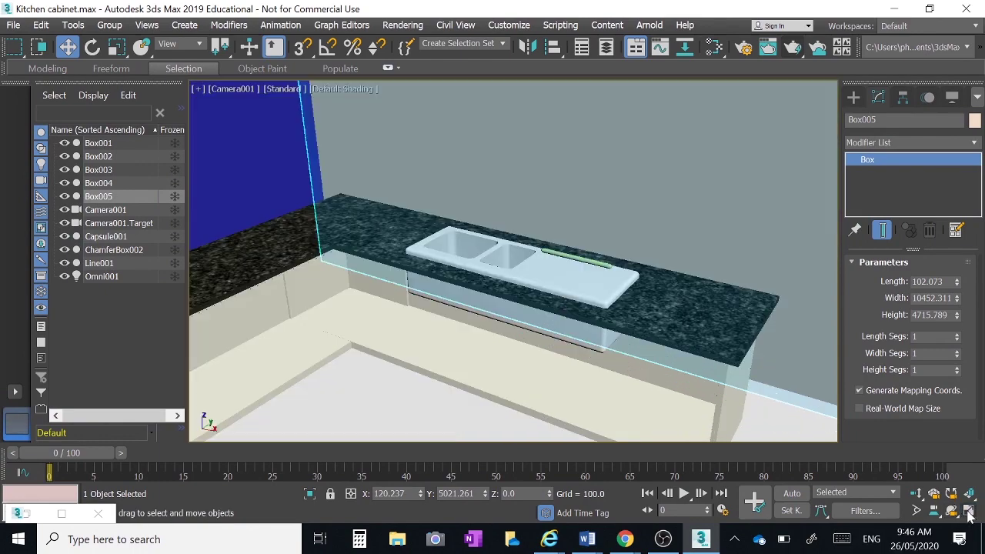
click(916, 511)
drag(654, 267, 548, 262)
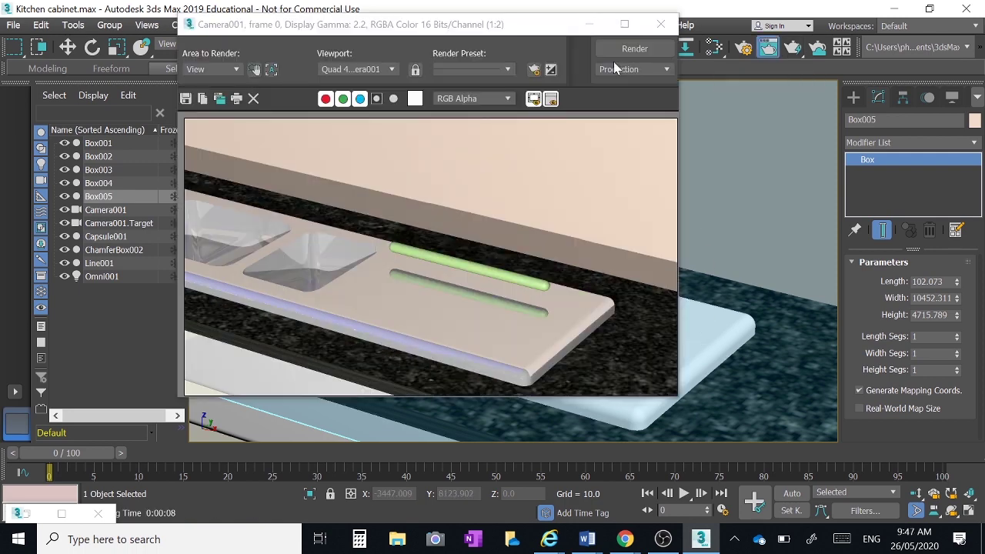
click(585, 28)
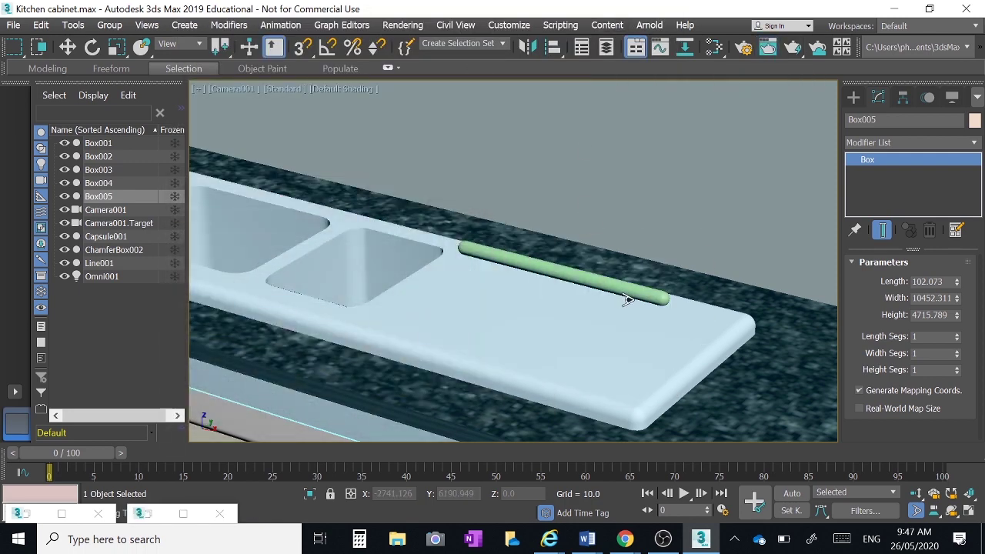
Step: In the Front view, lower the capsule onto the sink's top surface at Z about 1075 and shift it to X about -1678
click(67, 47)
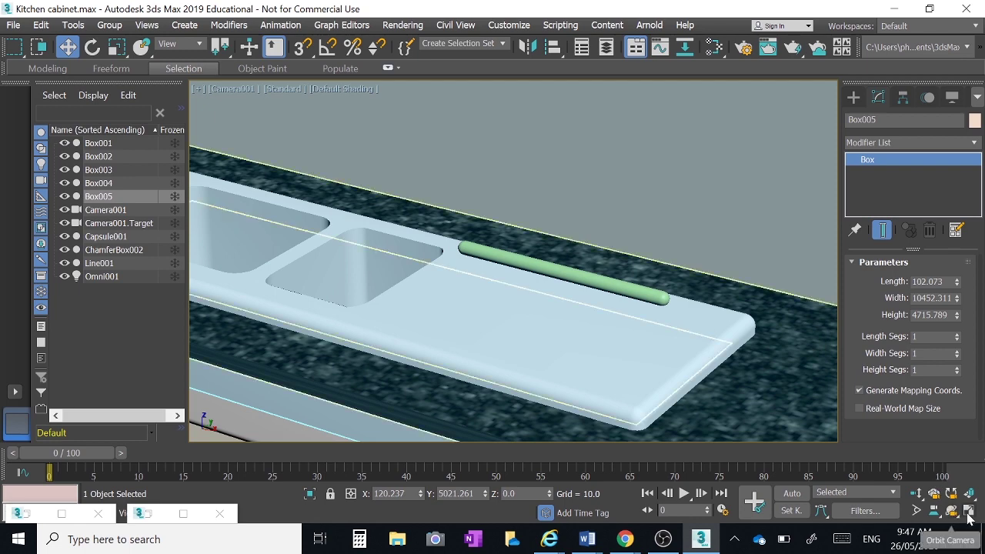
click(968, 510)
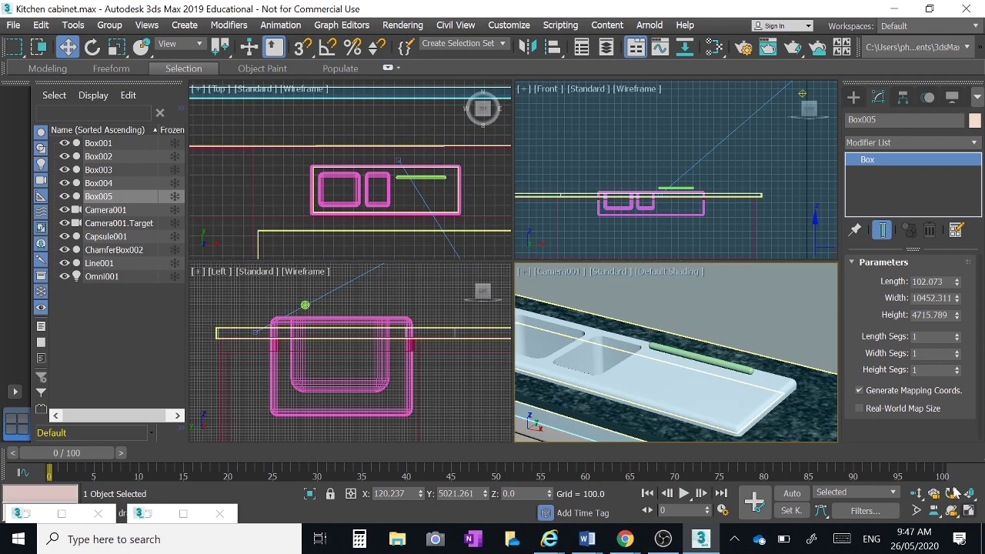
click(638, 145)
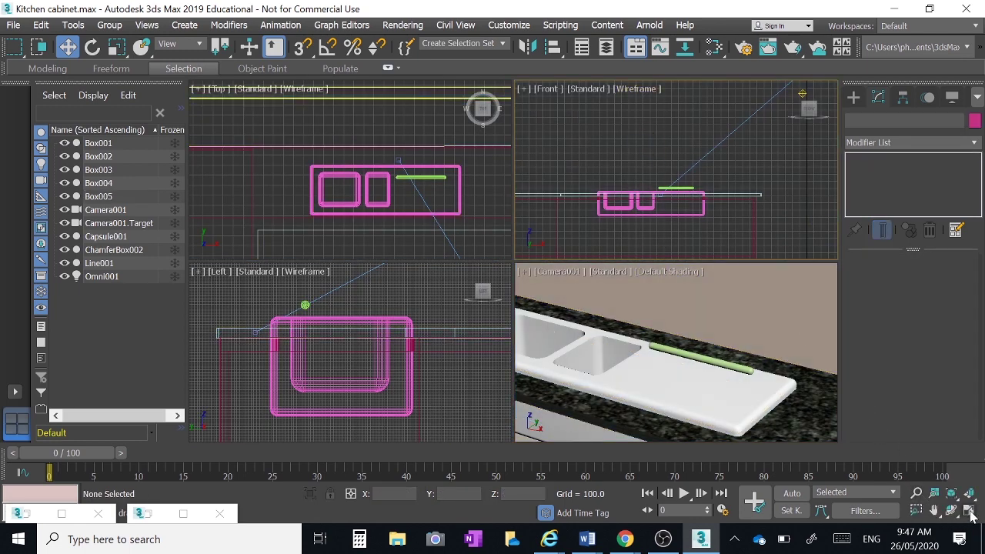
click(969, 512)
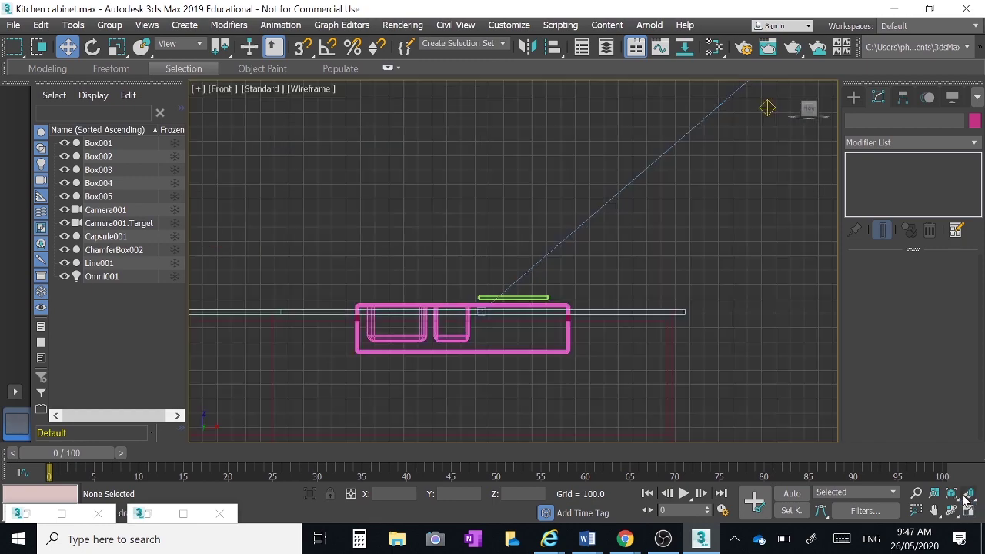
click(69, 46)
click(539, 296)
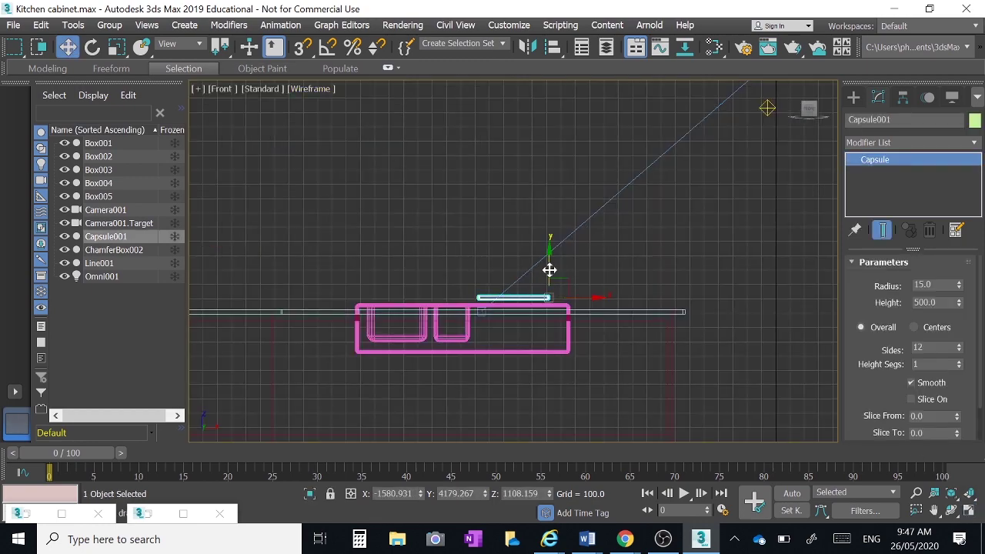
scroll(545, 269, up, 5)
middle_drag(546, 273, 653, 149)
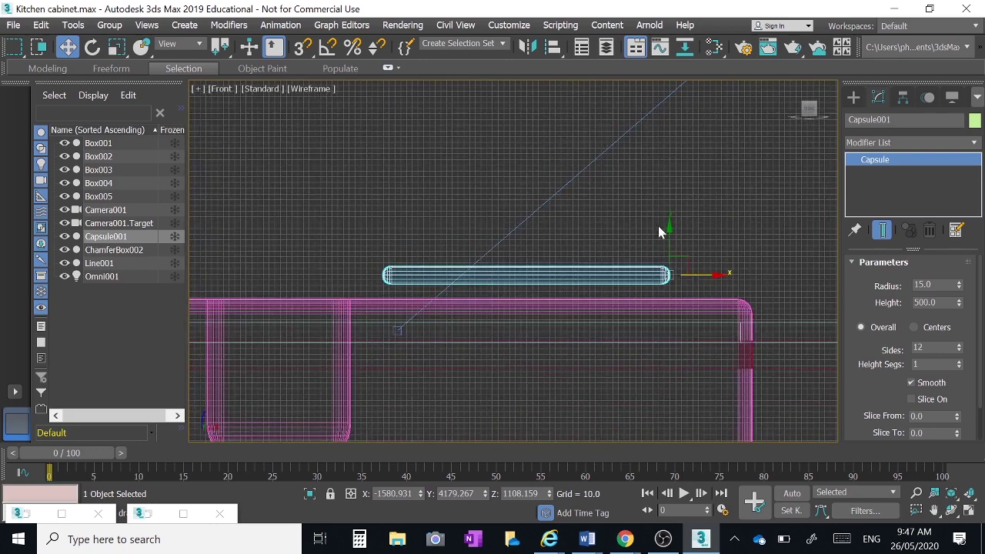
drag(669, 230, 672, 248)
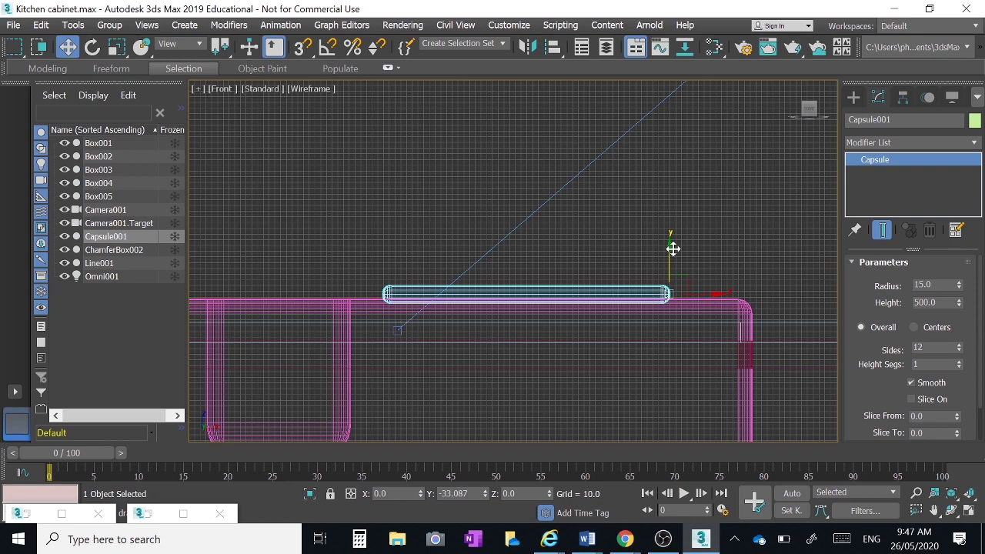
drag(708, 292, 654, 286)
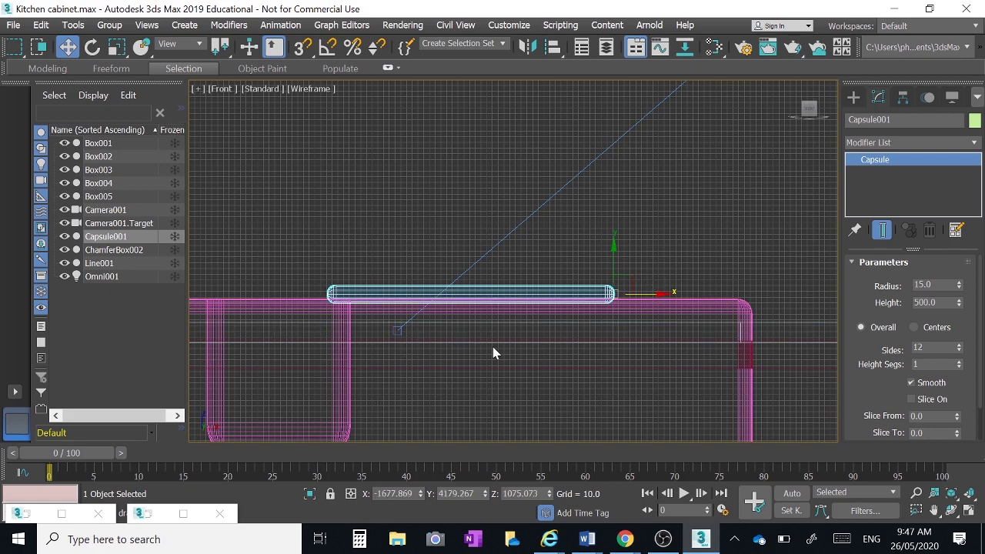
Step: In the Top view, move the capsule slightly toward the sink's back edge, to Y about 4190
click(969, 510)
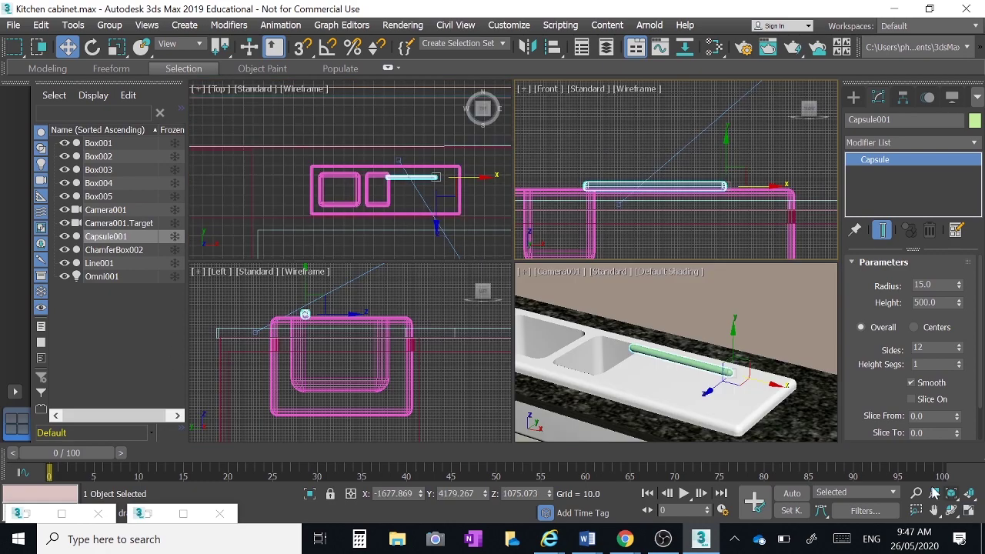
middle_drag(370, 172, 285, 91)
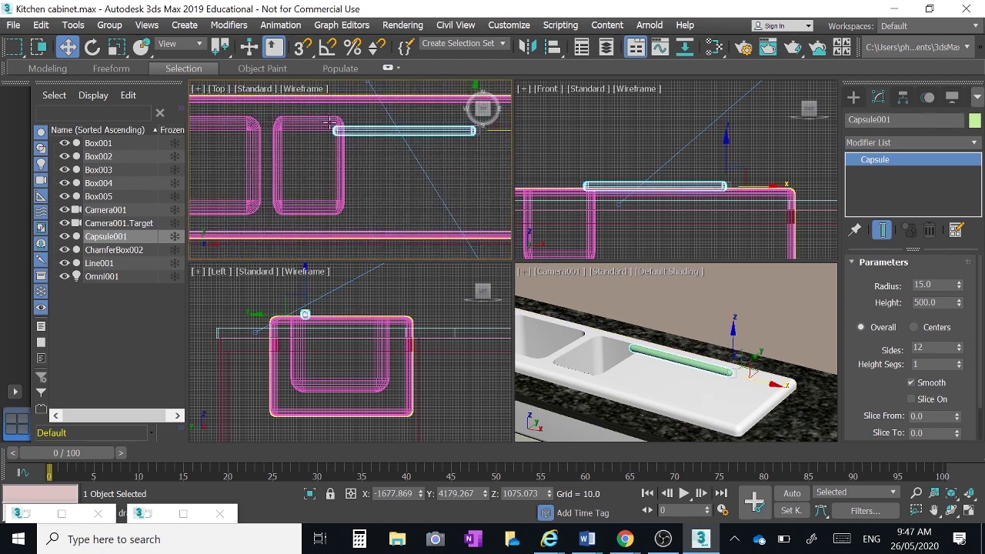
drag(473, 92, 474, 89)
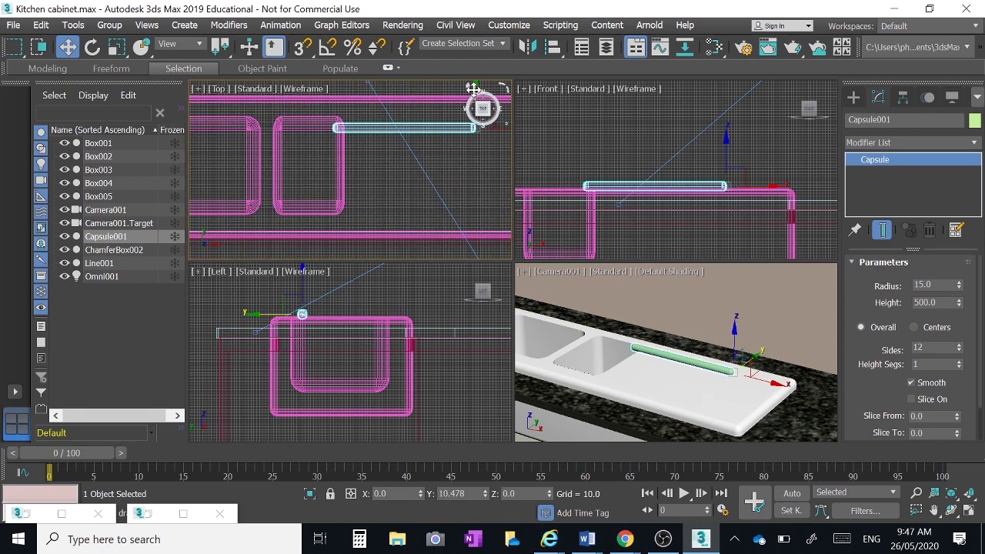
Step: Clone the capsule as a copy and move it parallel toward the sink's front, to Y about 4130
click(42, 26)
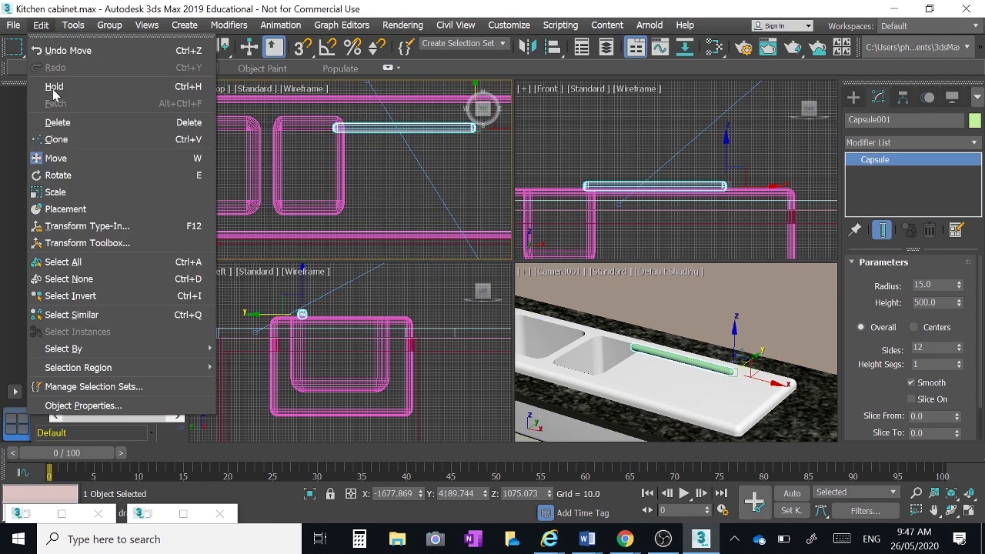
click(62, 139)
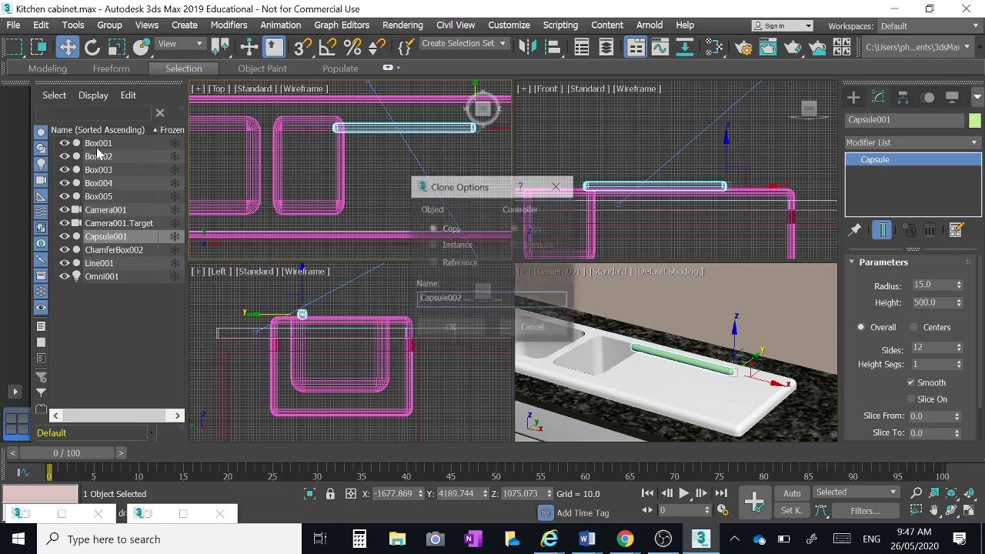
click(451, 328)
drag(473, 89, 477, 105)
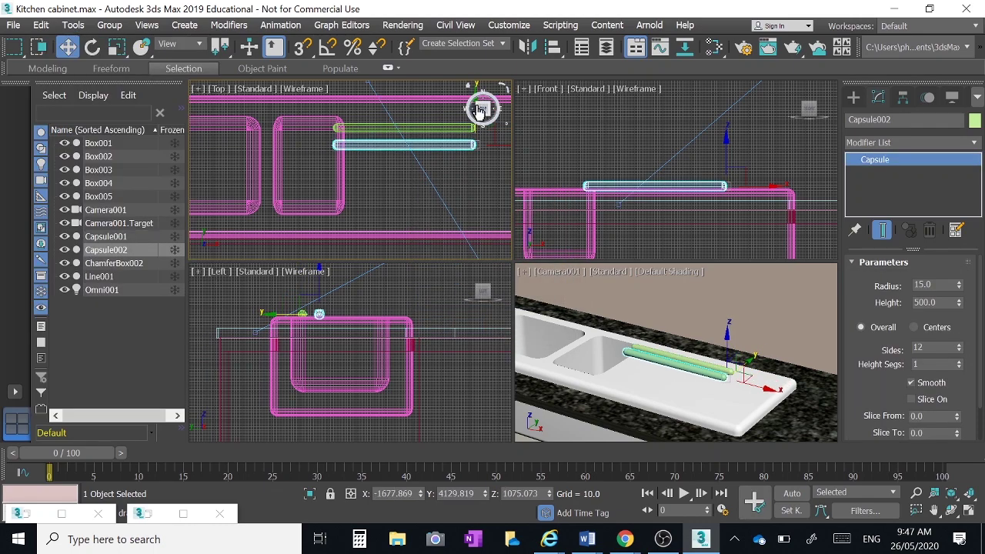
Step: Clone the two capsules together as copies and space the copies toward the sink's front, forming a row of six parallel capsules
ctrl+click(373, 127)
click(41, 26)
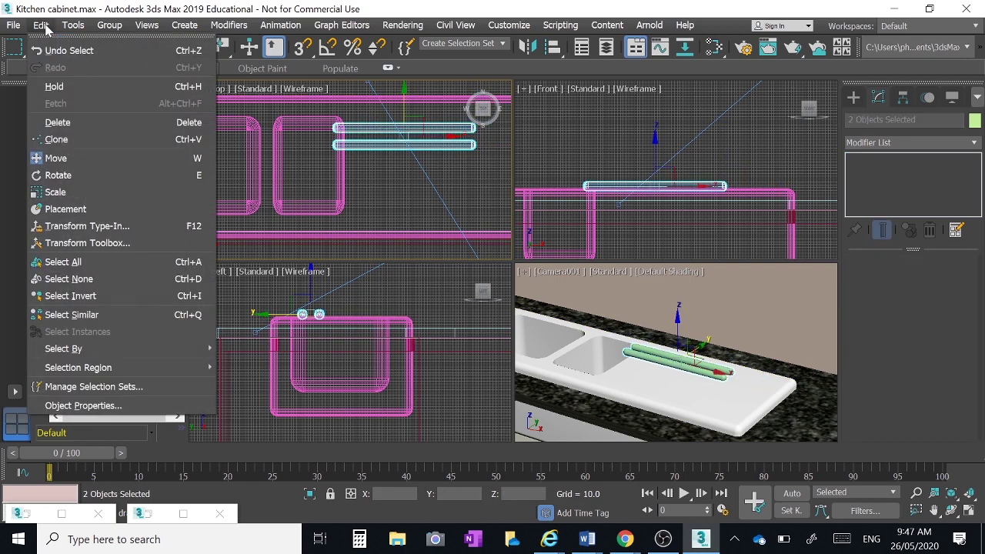
click(74, 142)
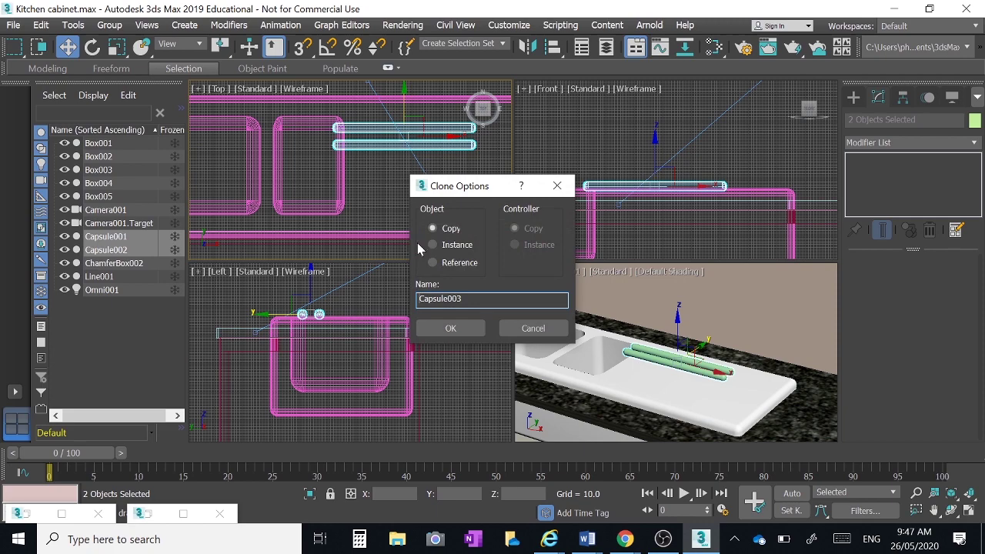
click(450, 329)
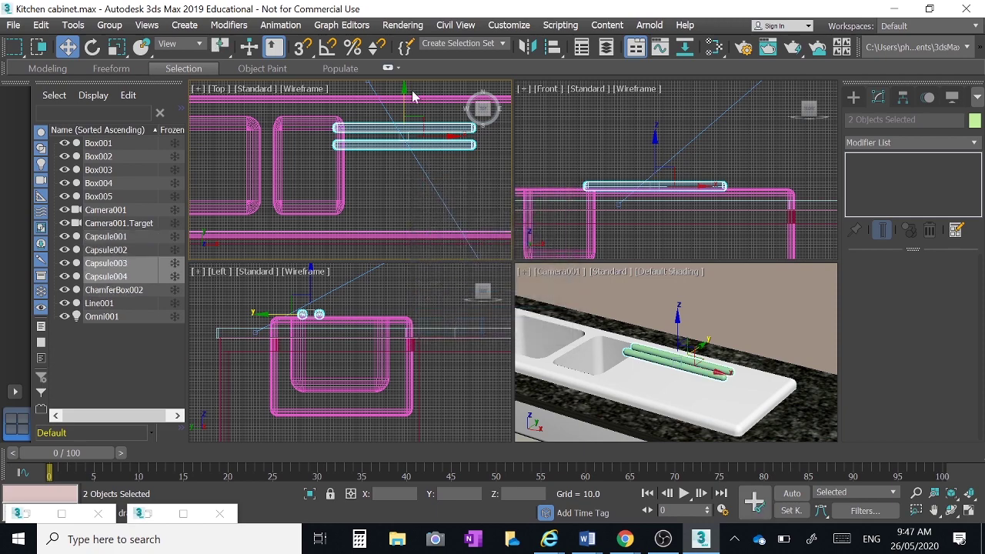
click(399, 173)
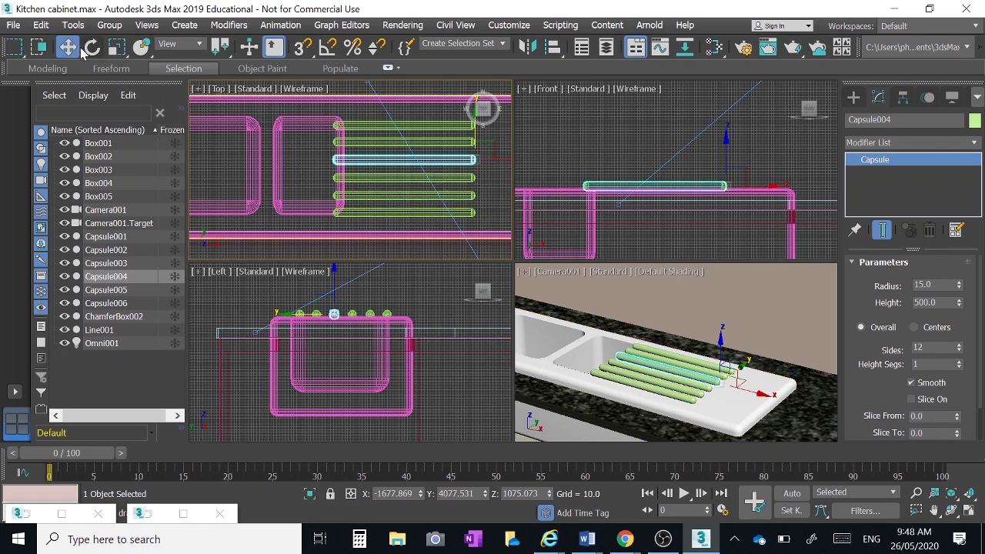
Step: Subtract all six capsules from the sink body with ProBoolean to cut the drainboard grooves
click(744, 417)
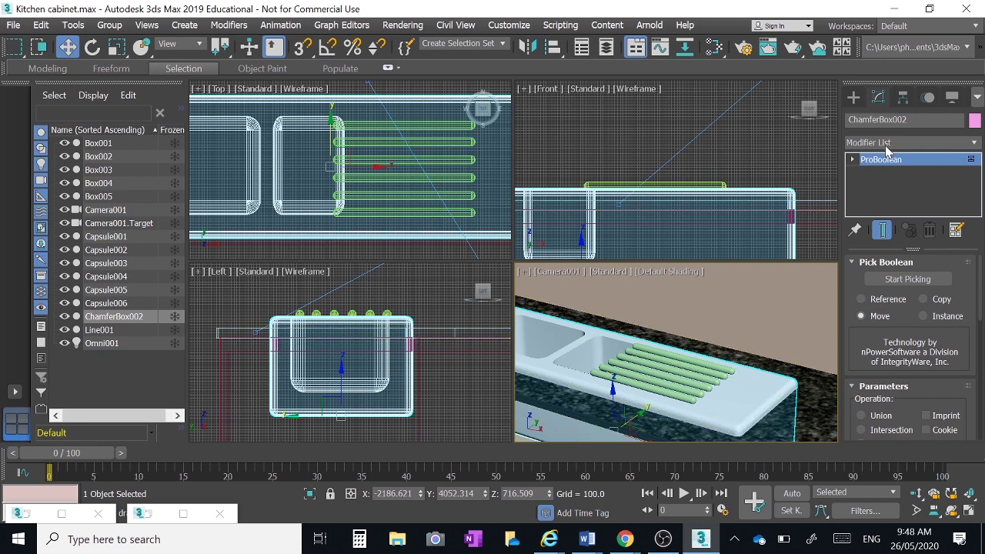
click(853, 97)
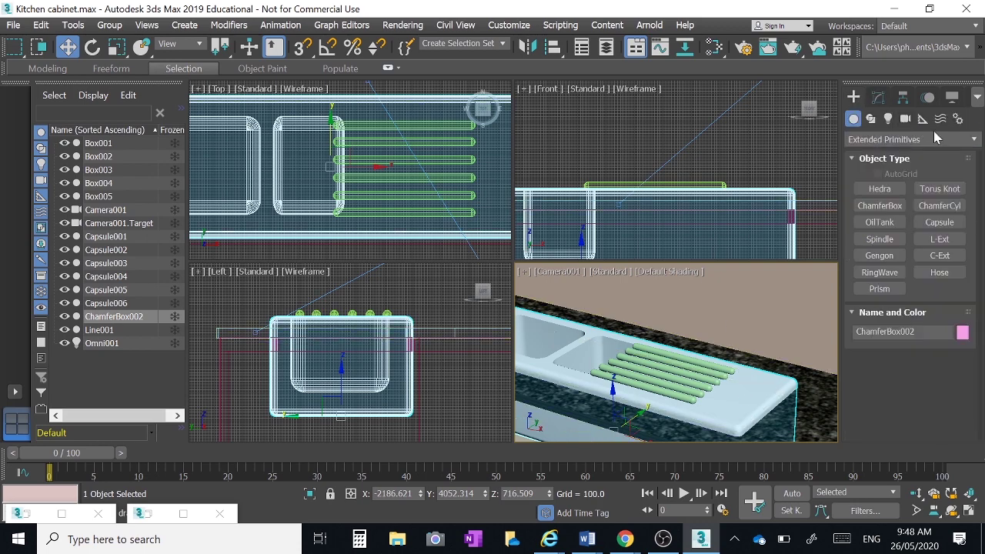
click(972, 140)
click(918, 184)
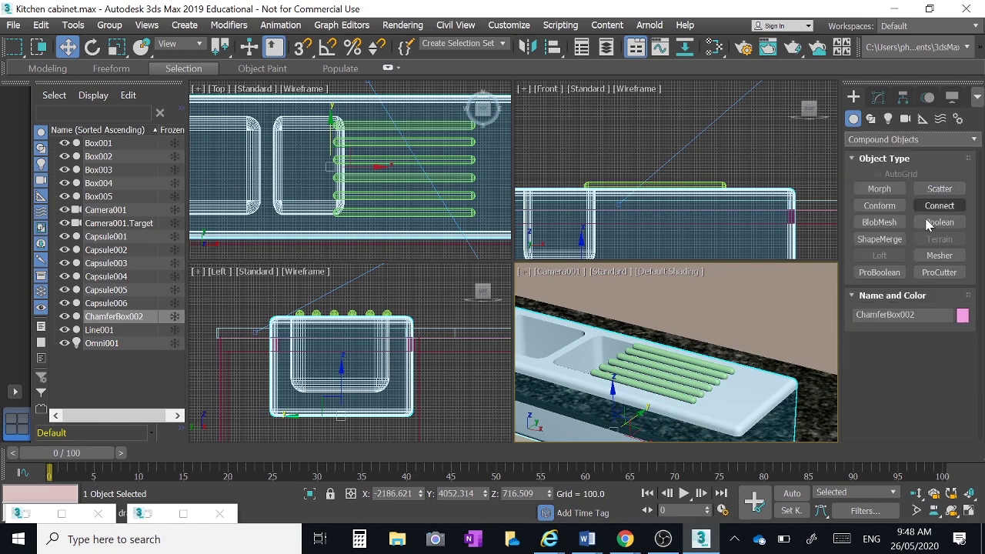
click(879, 272)
click(914, 360)
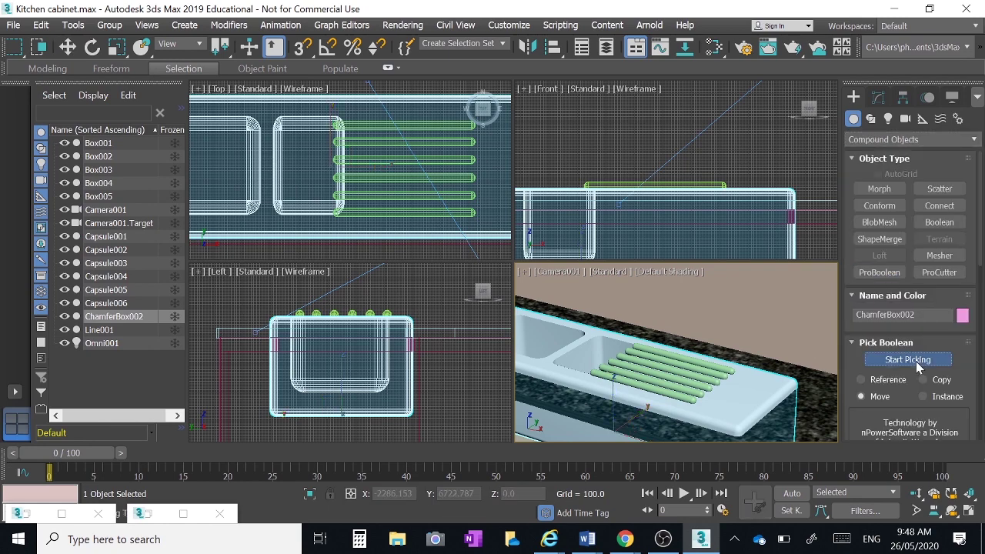
click(451, 126)
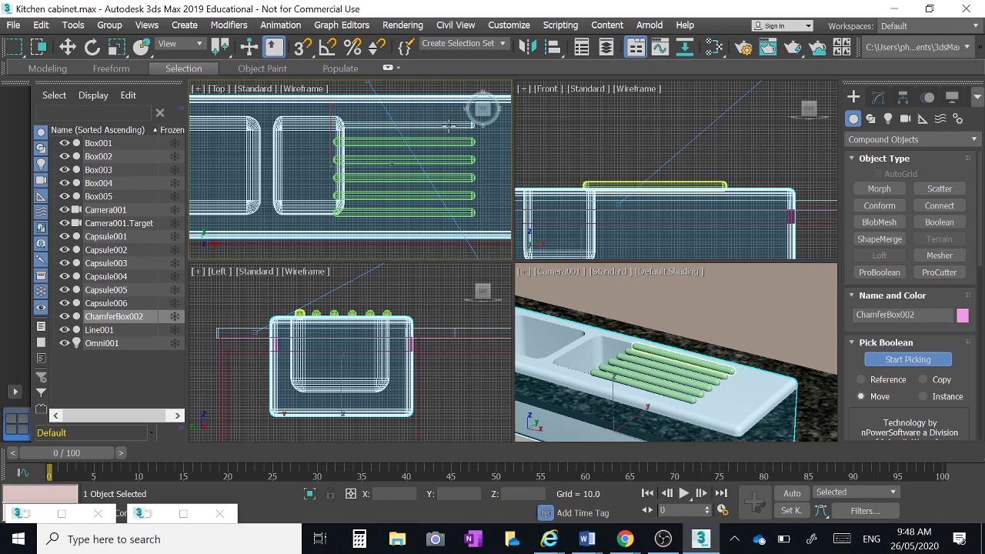
click(448, 142)
click(455, 160)
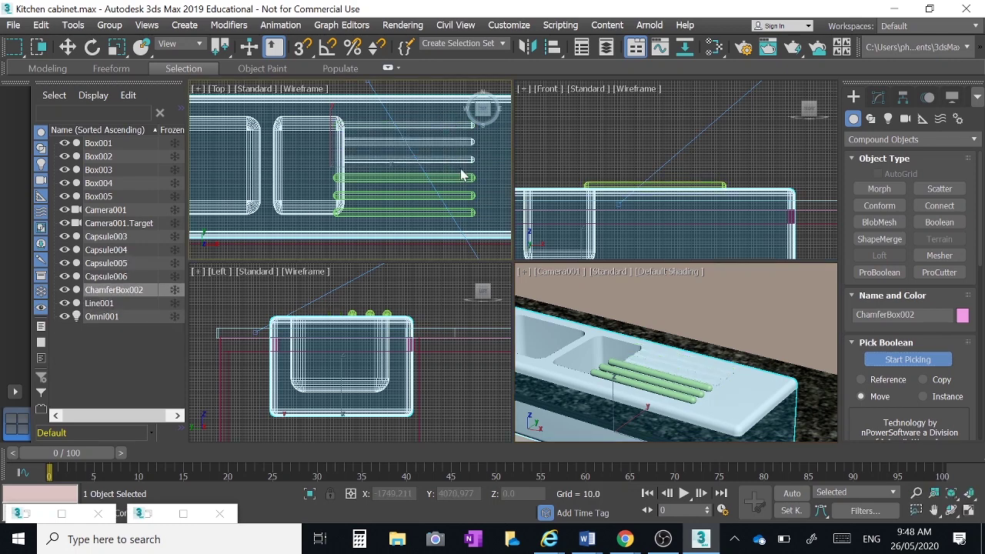
click(462, 177)
click(467, 195)
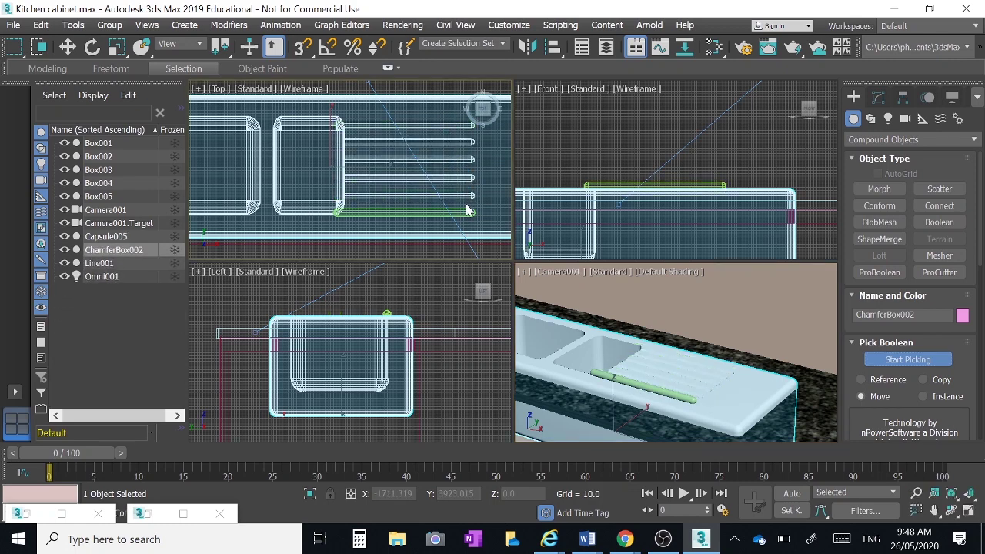
click(466, 212)
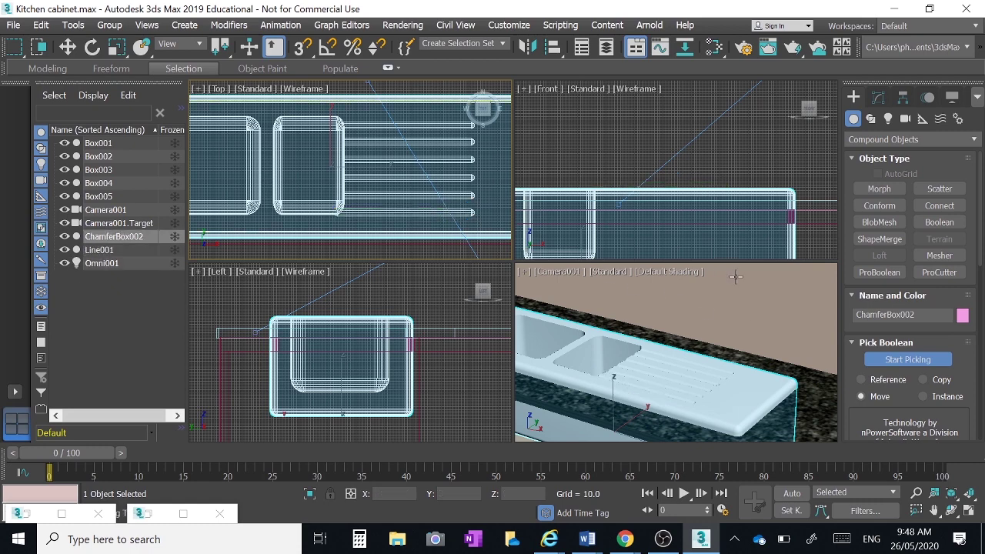
Step: Maximize the Camera001 view and render it to check the drainboard grooves and the basins
click(969, 511)
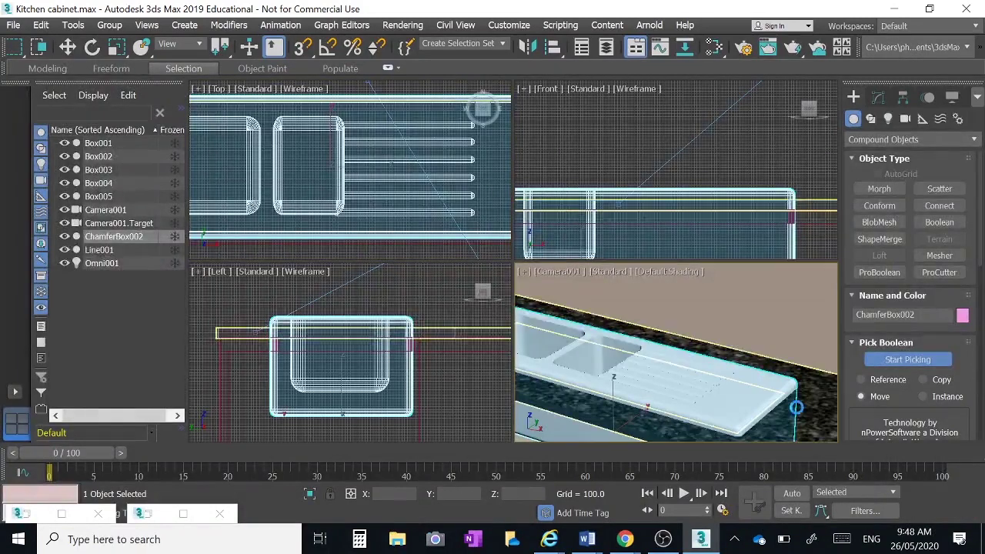
scroll(675, 354, up, 2)
click(967, 513)
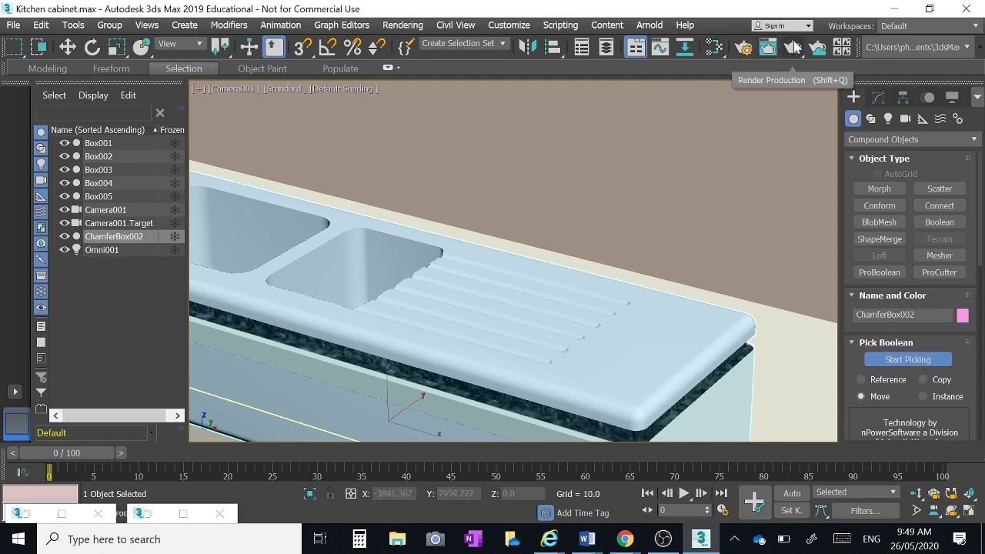
click(768, 48)
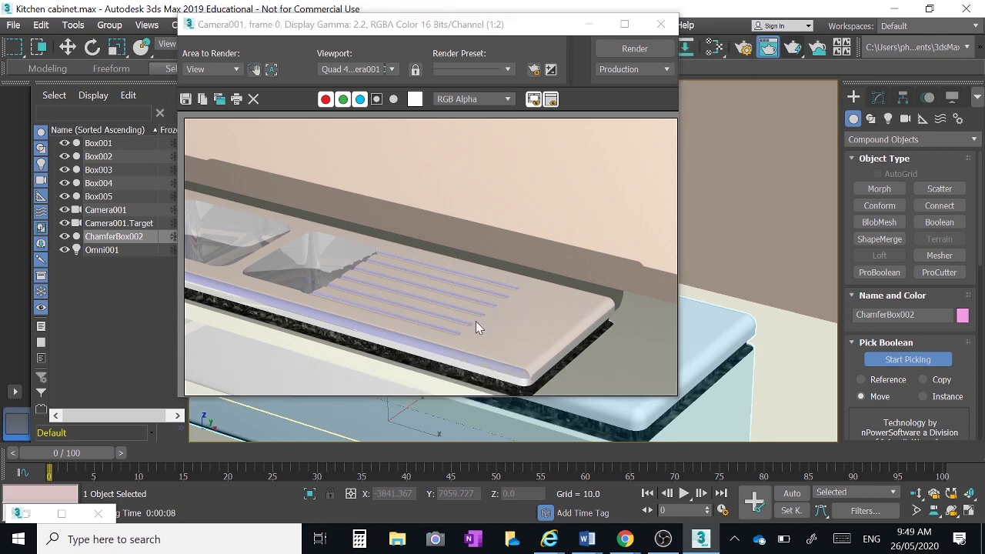
click(589, 24)
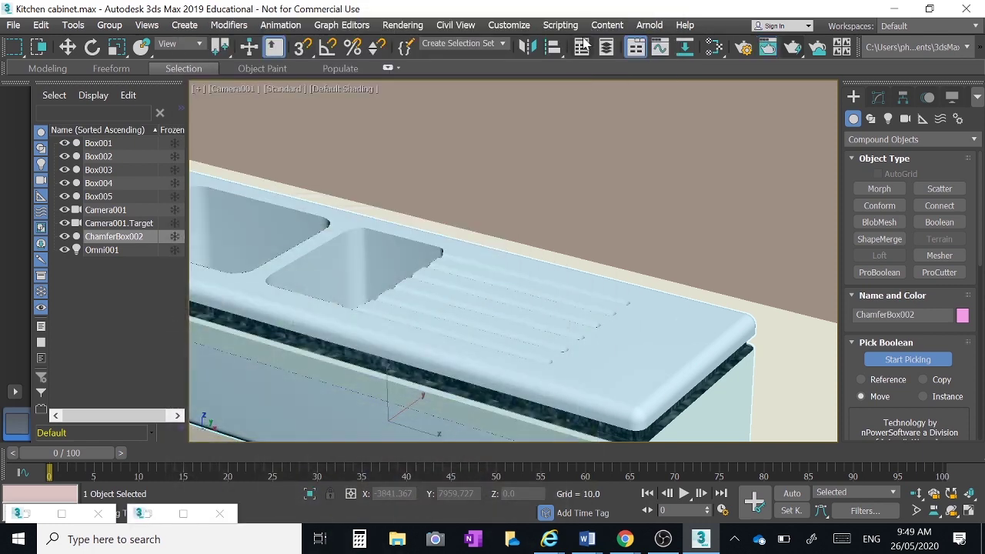
middle_drag(603, 158, 643, 212)
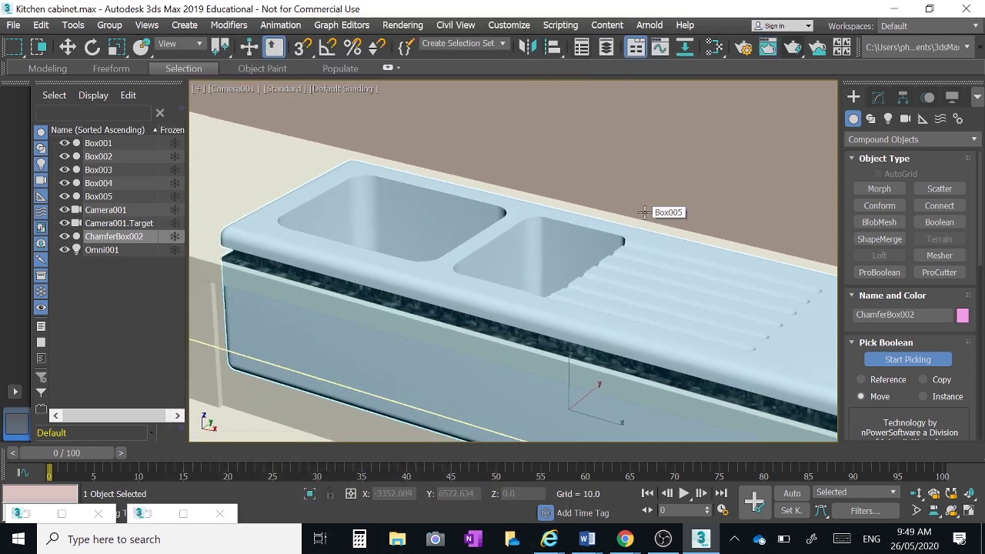